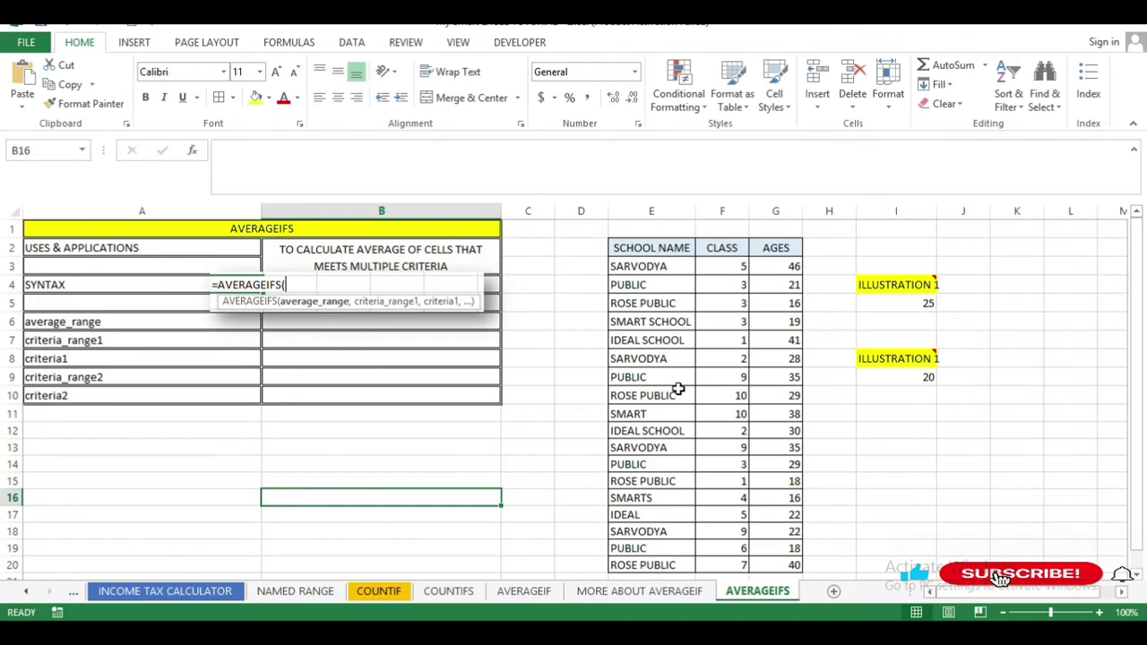
# - Shift the AVERAGEIFS syntax picture slightly up toward column A and look at the AVERAGEIF sheet before returning to AVERAGEIFS
pyautogui.moveTo(907, 285)
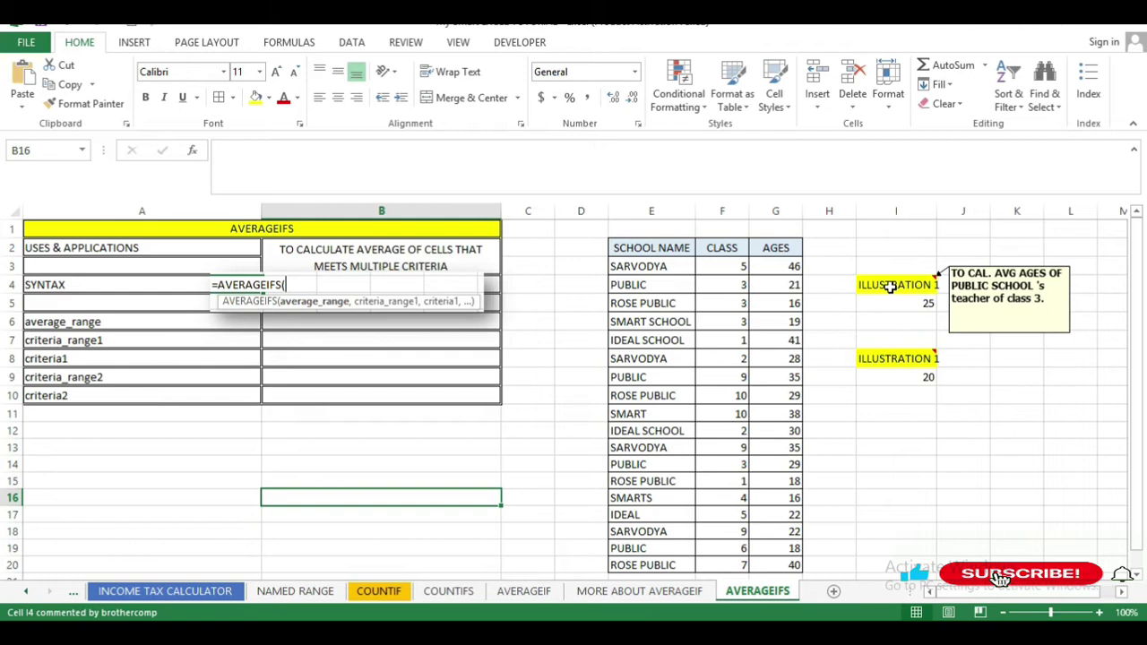
pyautogui.moveTo(305, 290); pyautogui.dragTo(247, 286)
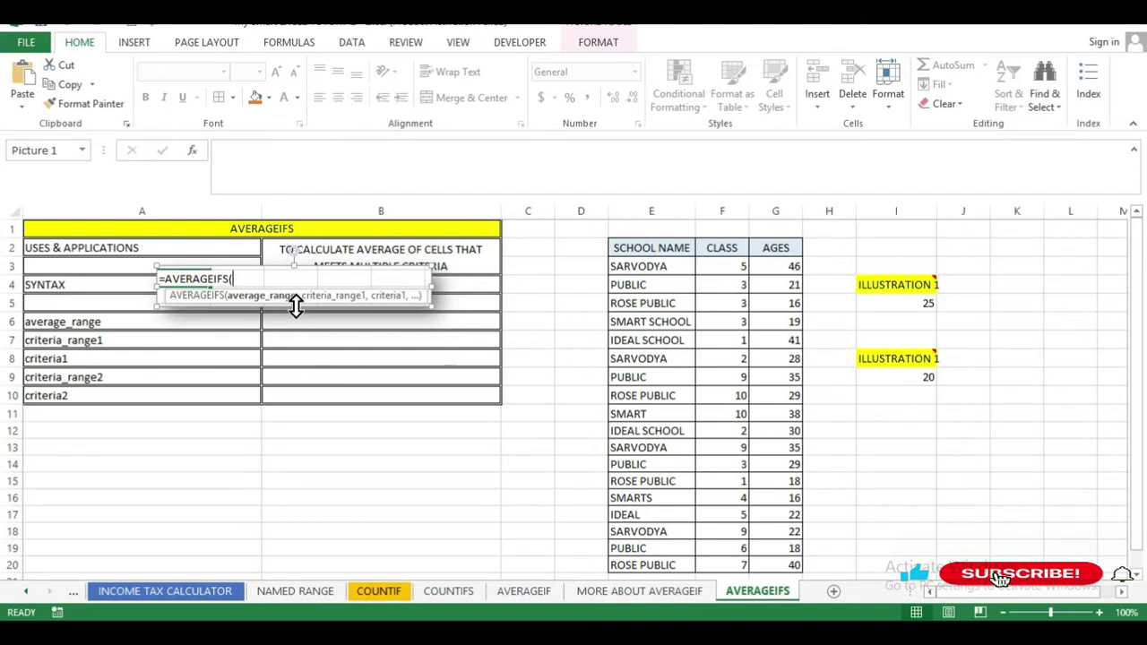
pyautogui.click(522, 591)
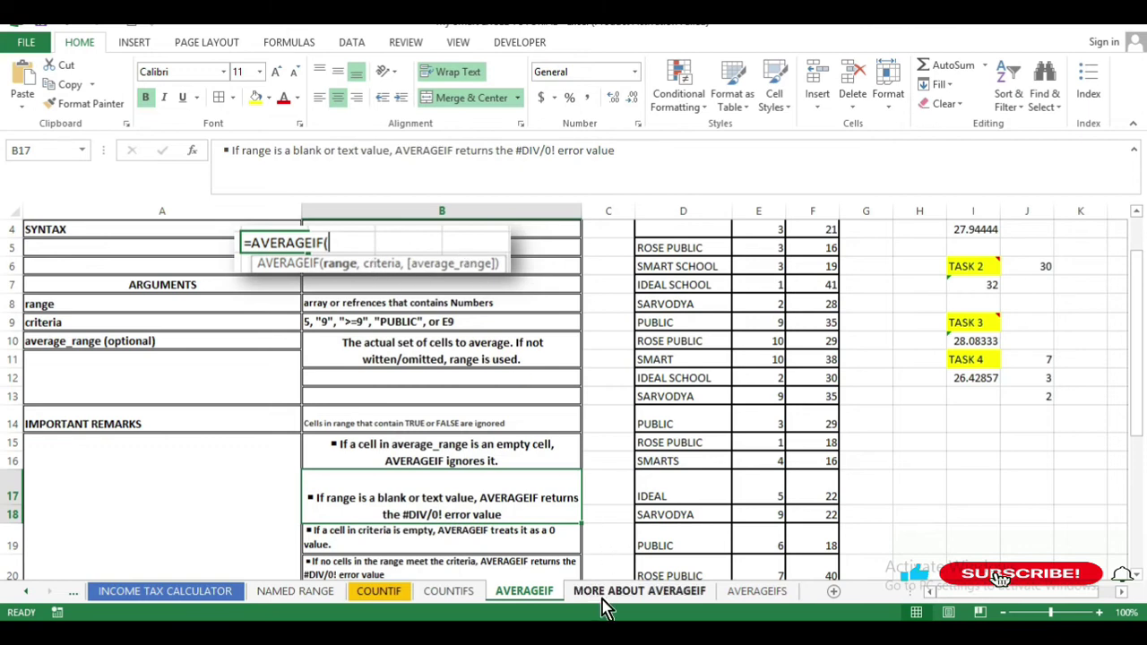
pyautogui.click(751, 593)
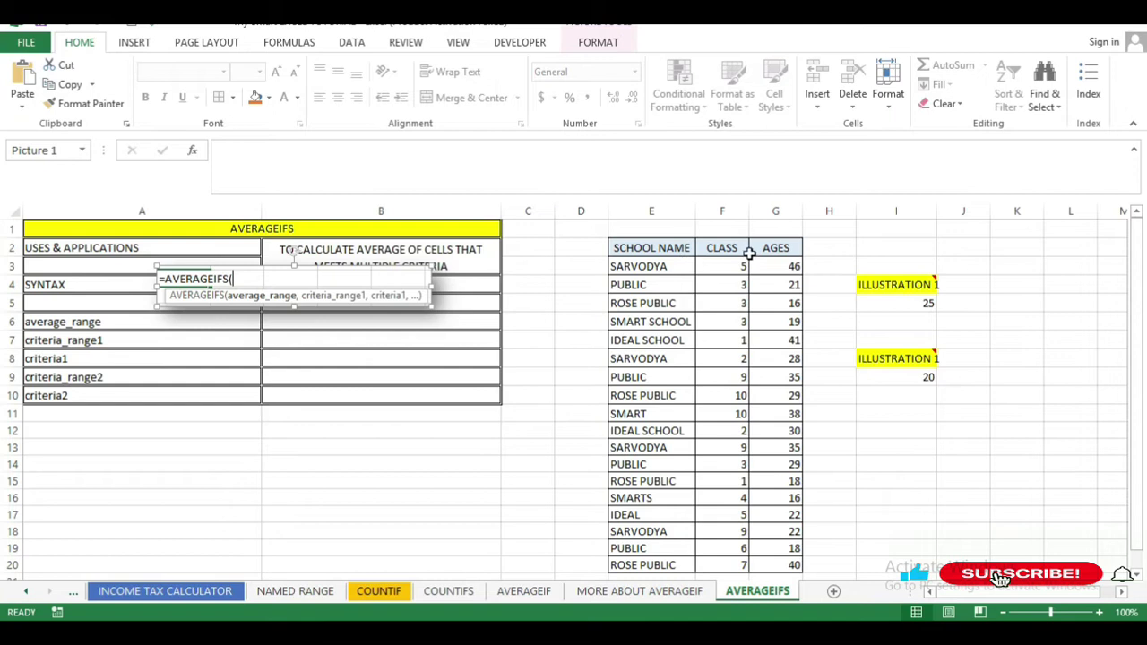
# - Examine the note on the Illustration 1 cell in I4 and the existing AVERAGEIFS formula in I5
pyautogui.moveTo(898, 283)
pyautogui.click(928, 301)
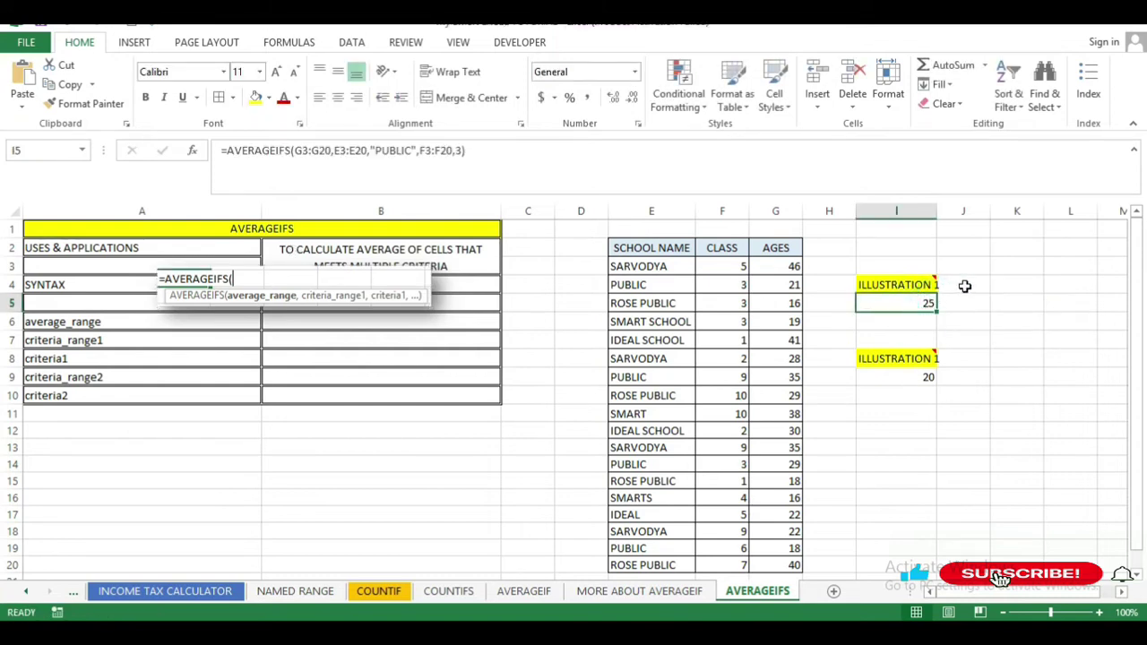
pyautogui.click(964, 286)
pyautogui.click(959, 303)
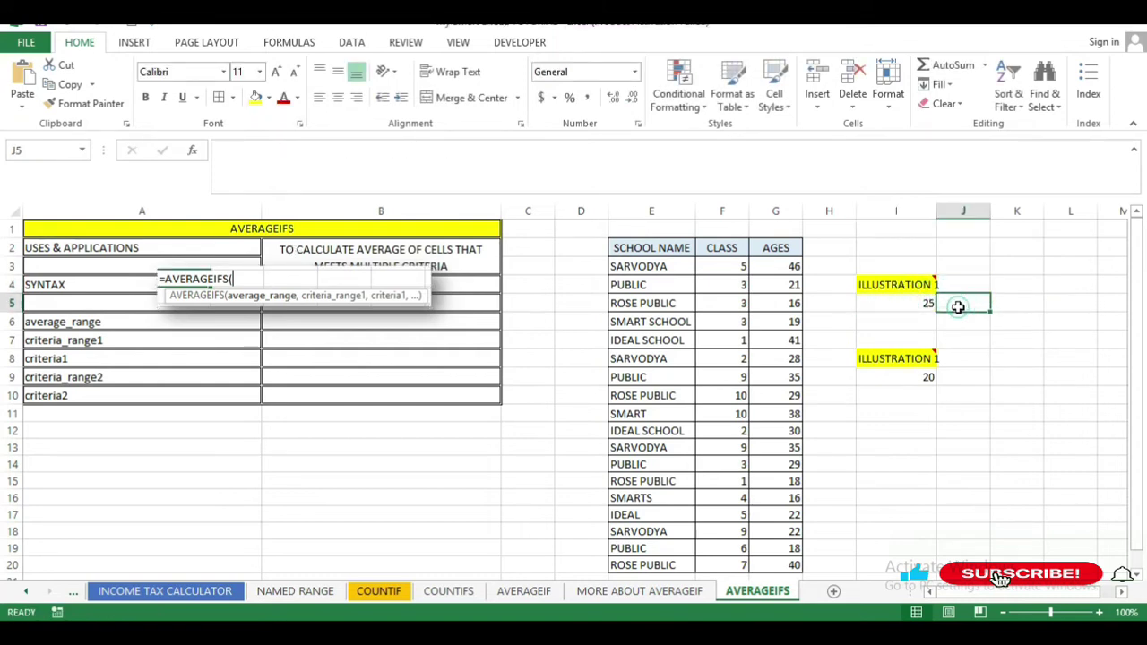
# - Start an AVERAGEIFS formula in cell K4
pyautogui.click(998, 282)
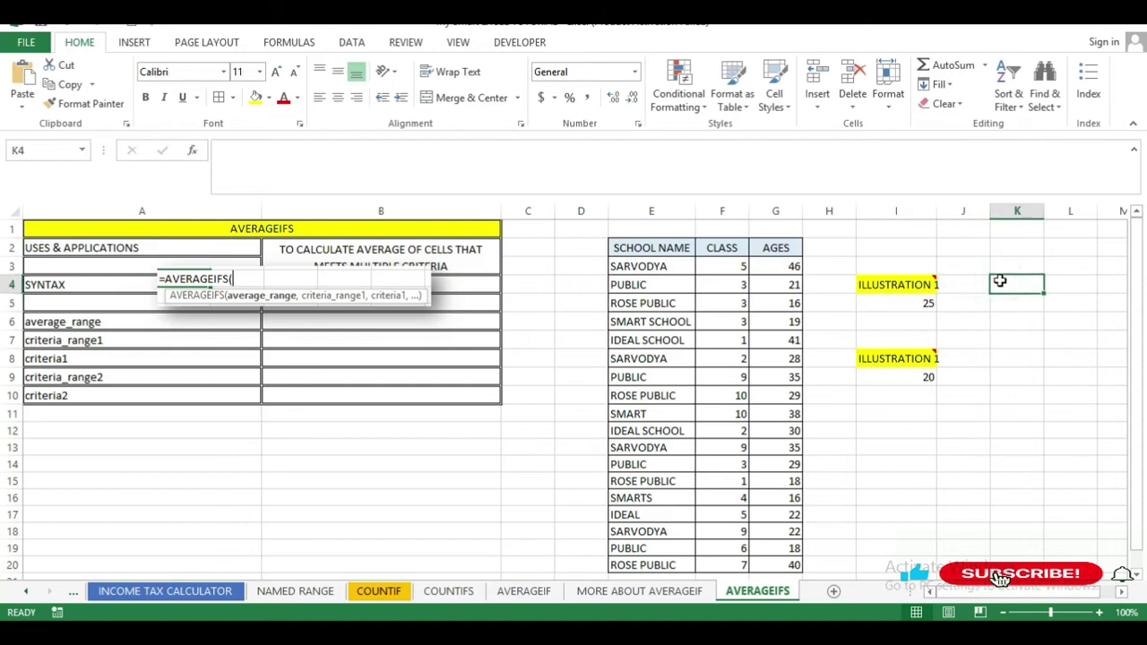
pyautogui.write('=')
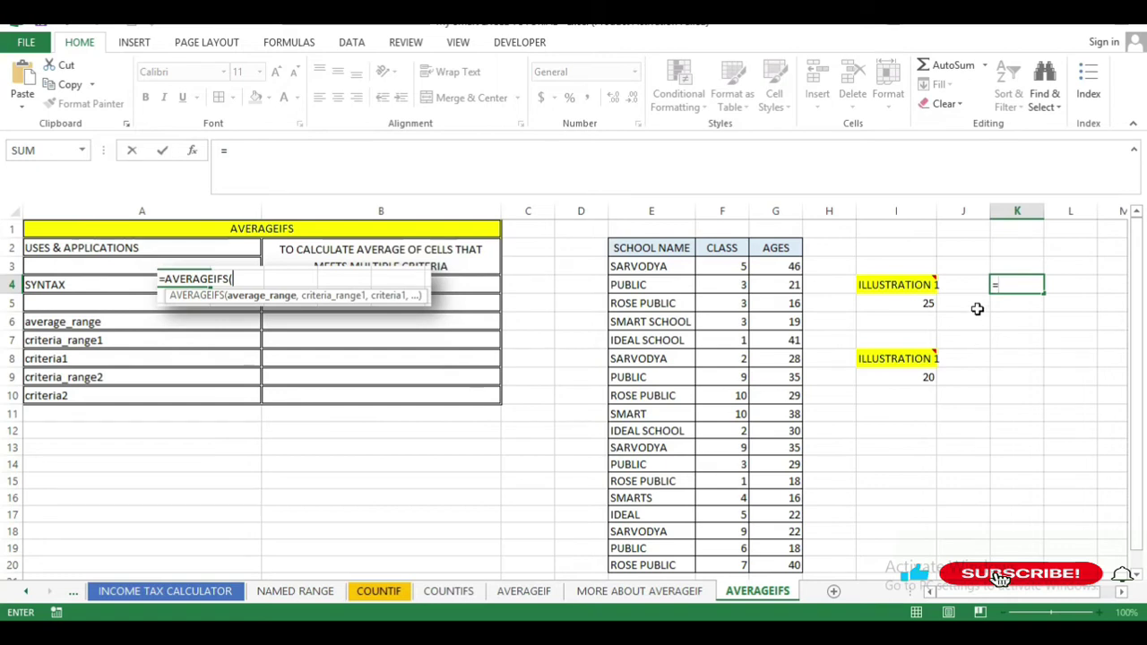
pyautogui.write('ave')
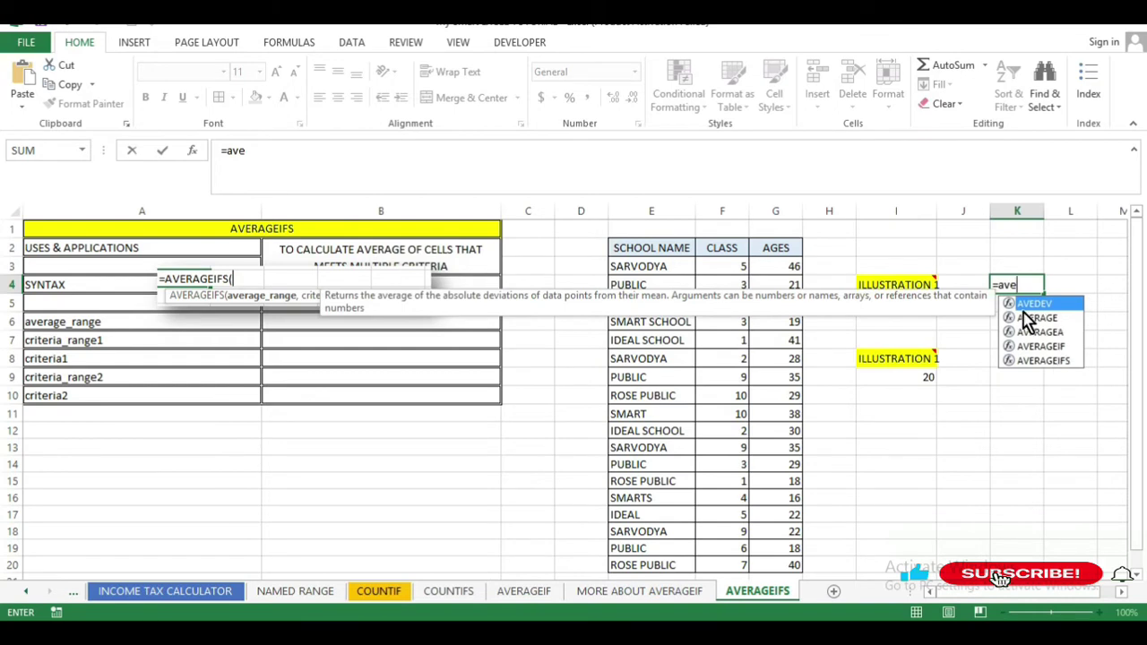
pyautogui.press('Down')
pyautogui.press('Down')
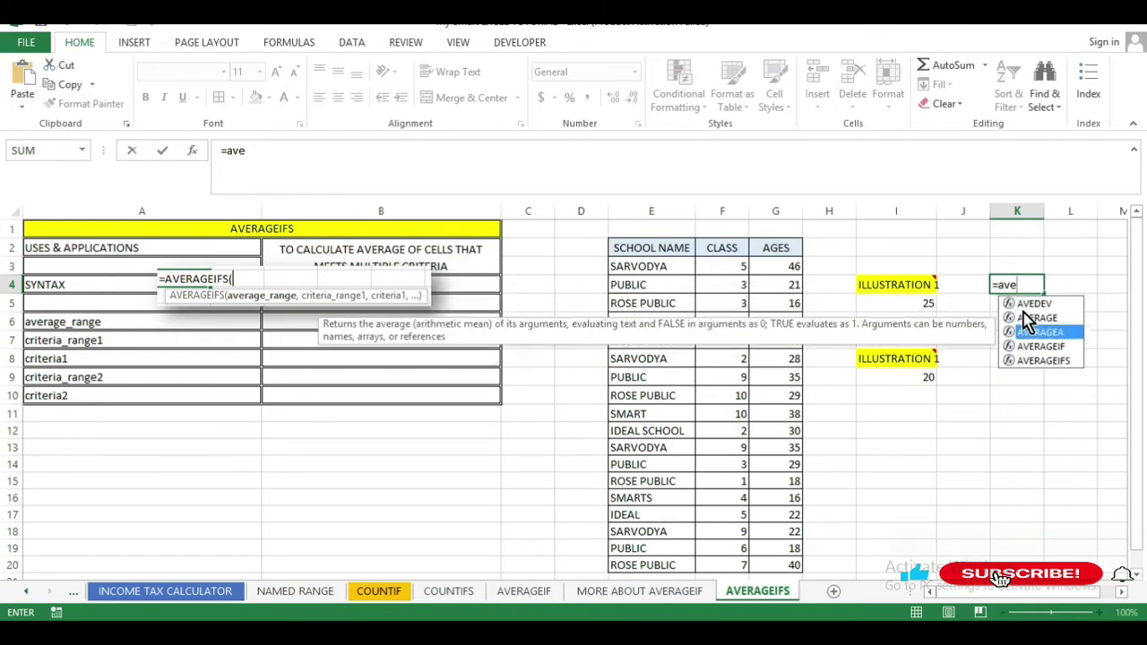
pyautogui.press('Down')
pyautogui.press('Down')
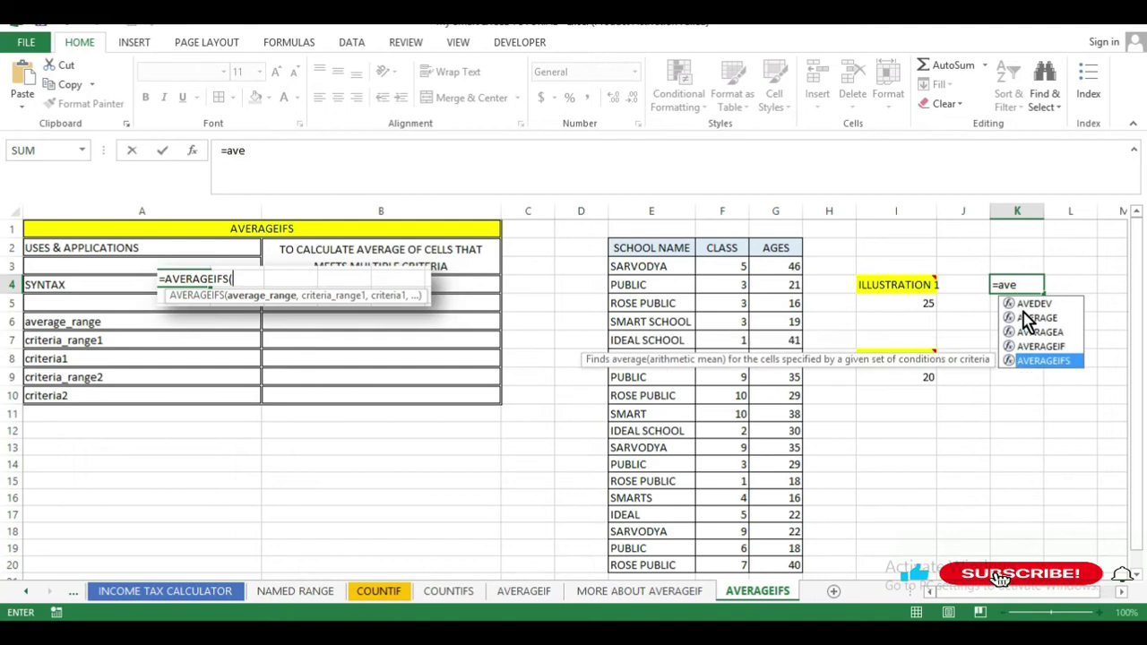
pyautogui.doubleClick(1032, 360)
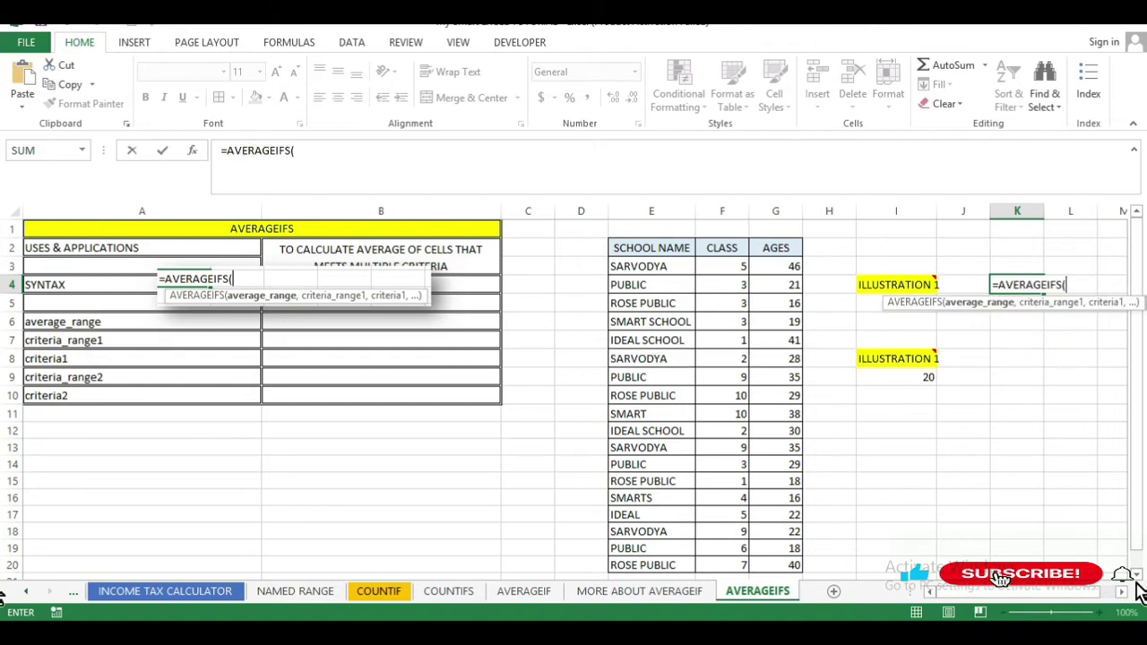
# - Set the average range of the formula to the AGES values in G3:G20
pyautogui.hscroll(3, 1093, 602)
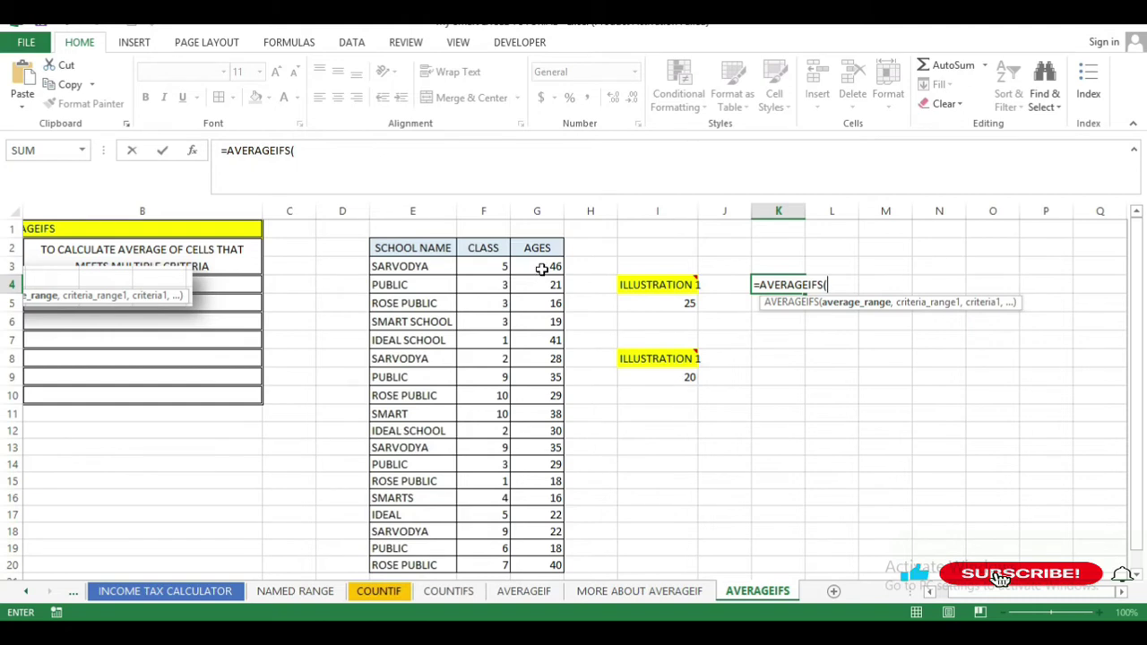
pyautogui.moveTo(670, 278)
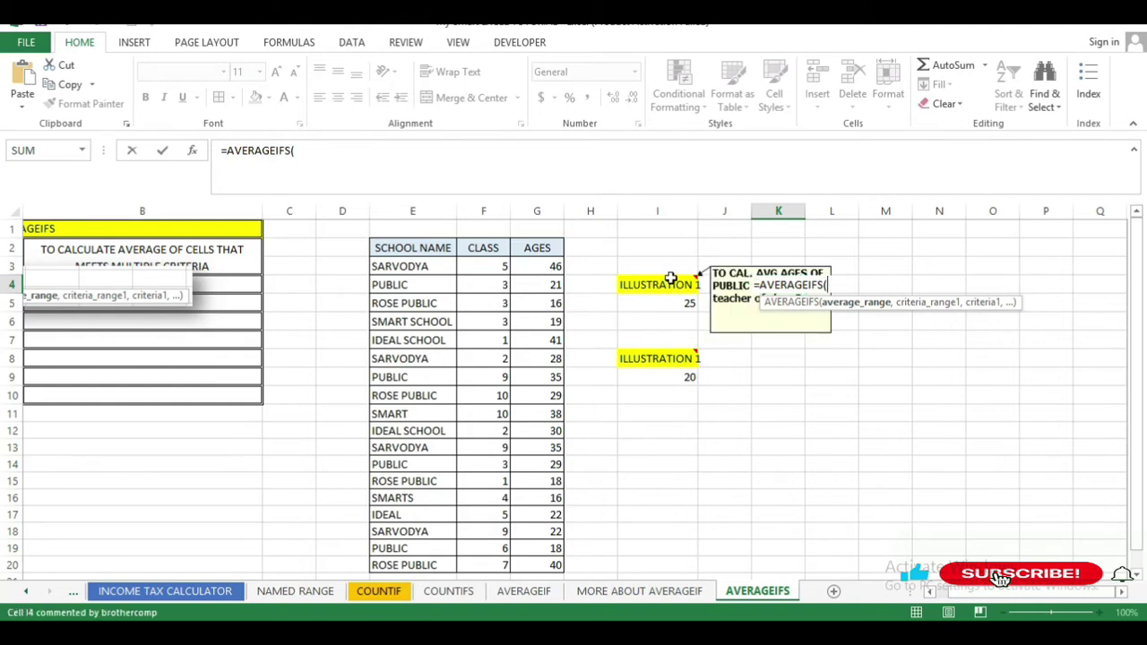
pyautogui.click(526, 267)
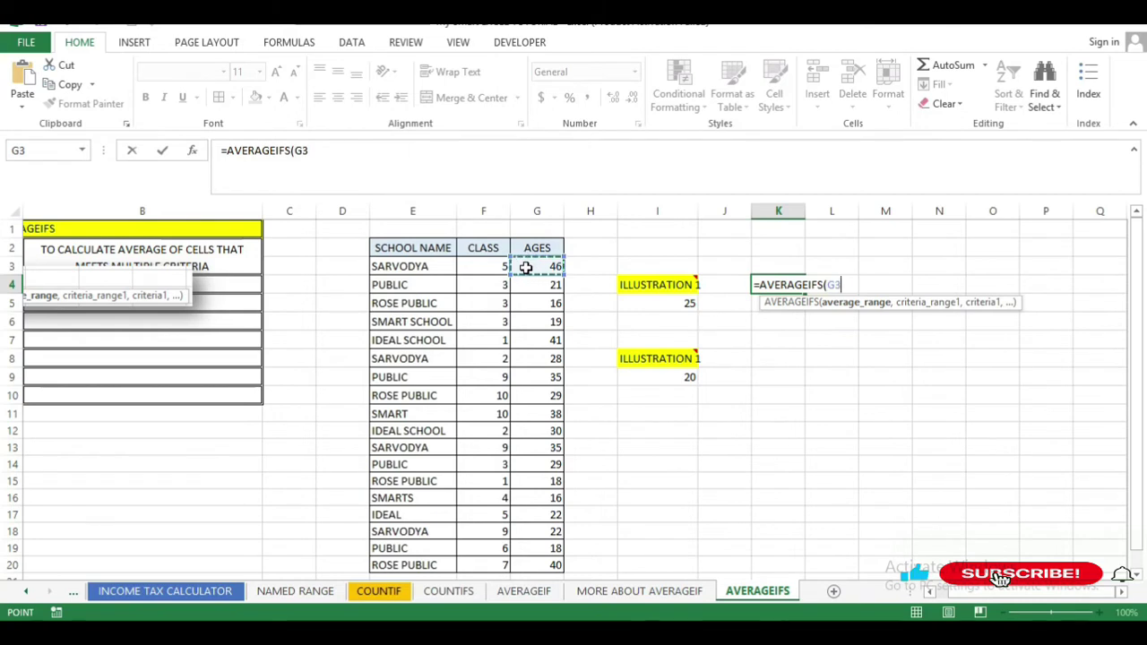
pyautogui.hotkey('ctrl', 'shift', 'Down')
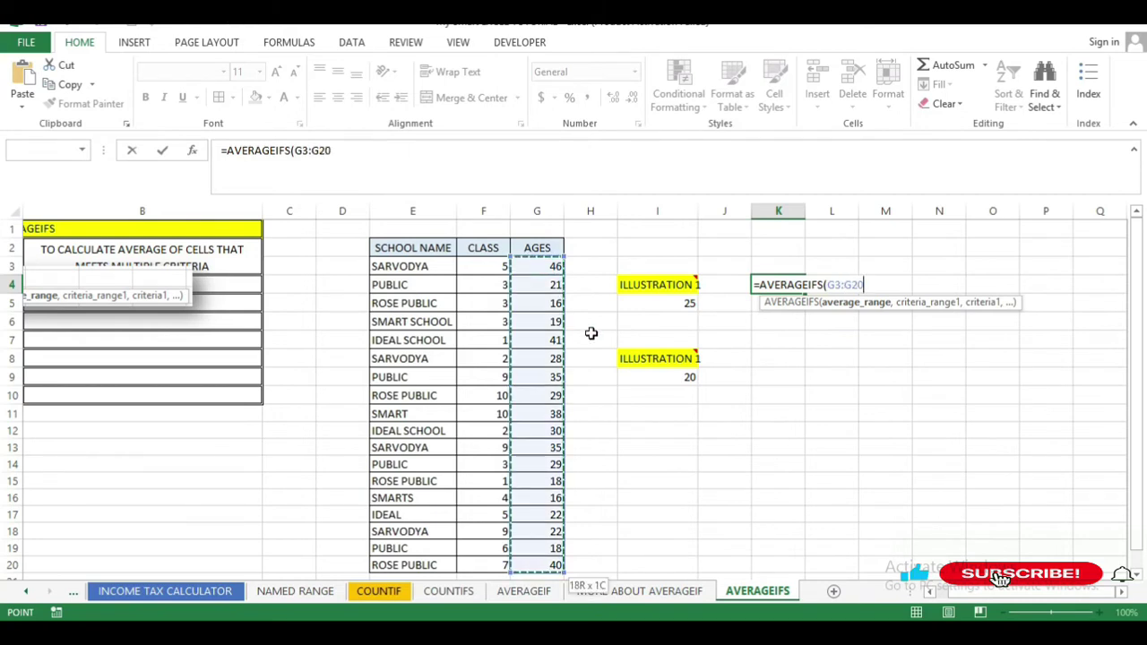
pyautogui.scroll(-1, 589, 341)
pyautogui.scroll(1, 556, 342)
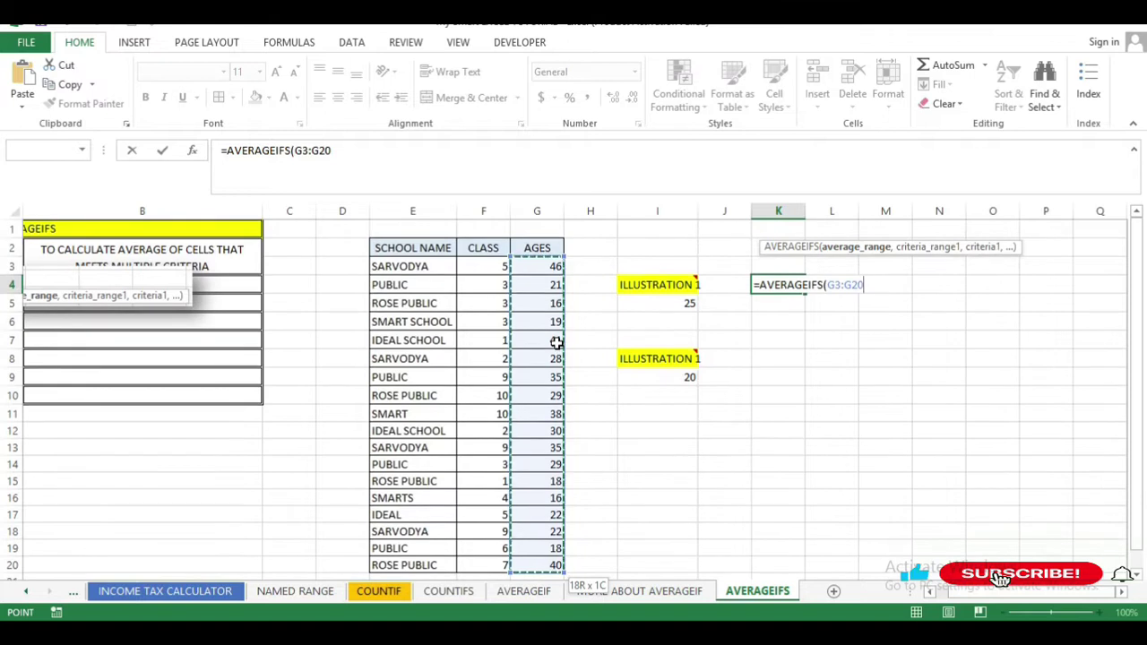
pyautogui.write(',')
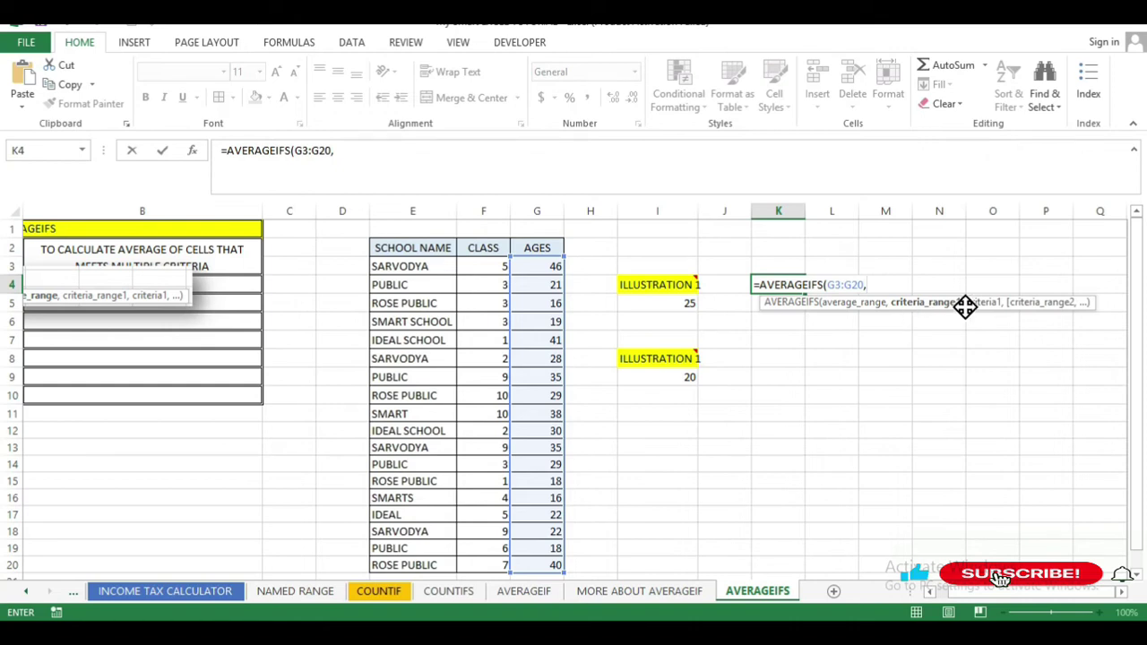
# - Add the school names in E3:E20 as the first criteria range with "public" as its criterion
pyautogui.click(393, 266)
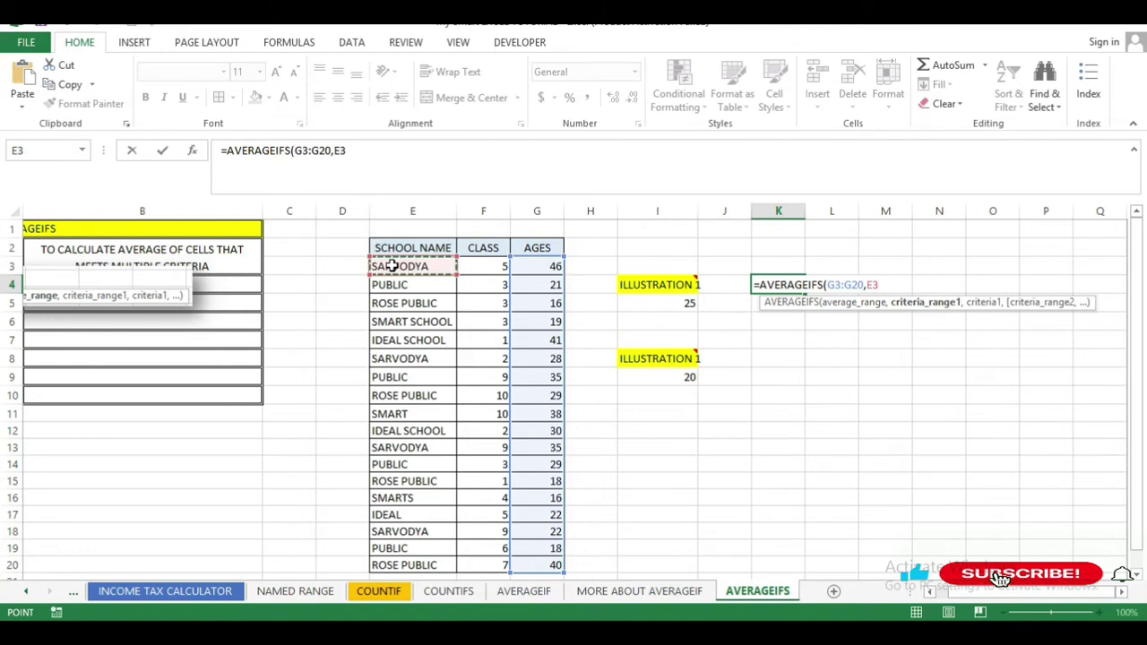
pyautogui.hotkey('ctrl', 'shift', 'Down')
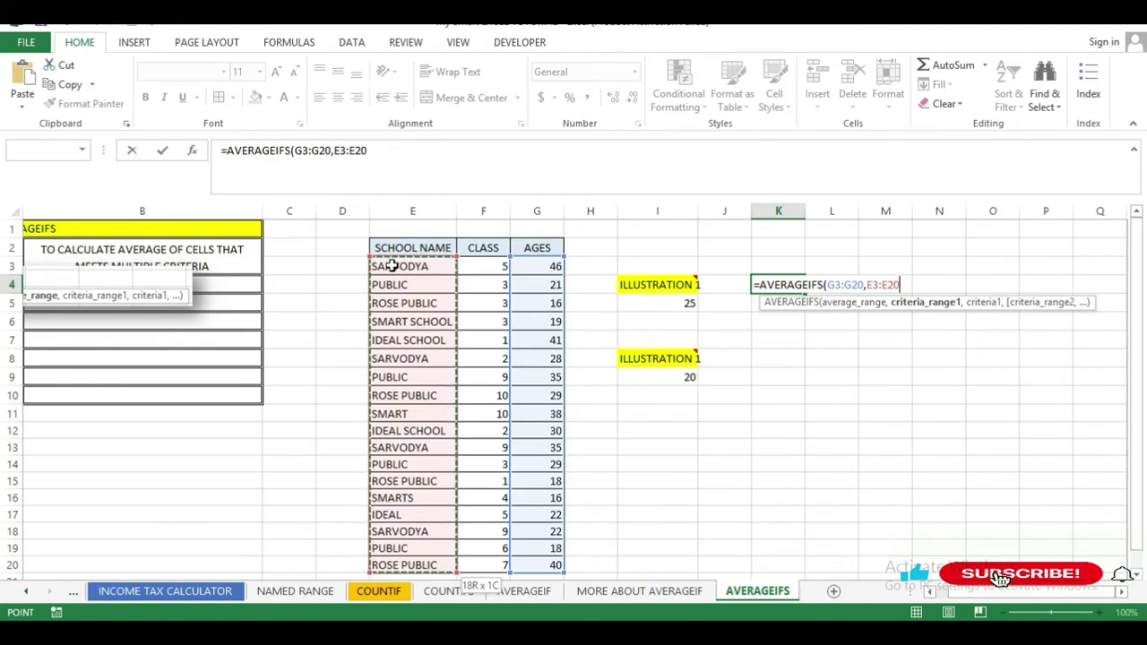
pyautogui.write(',"p')
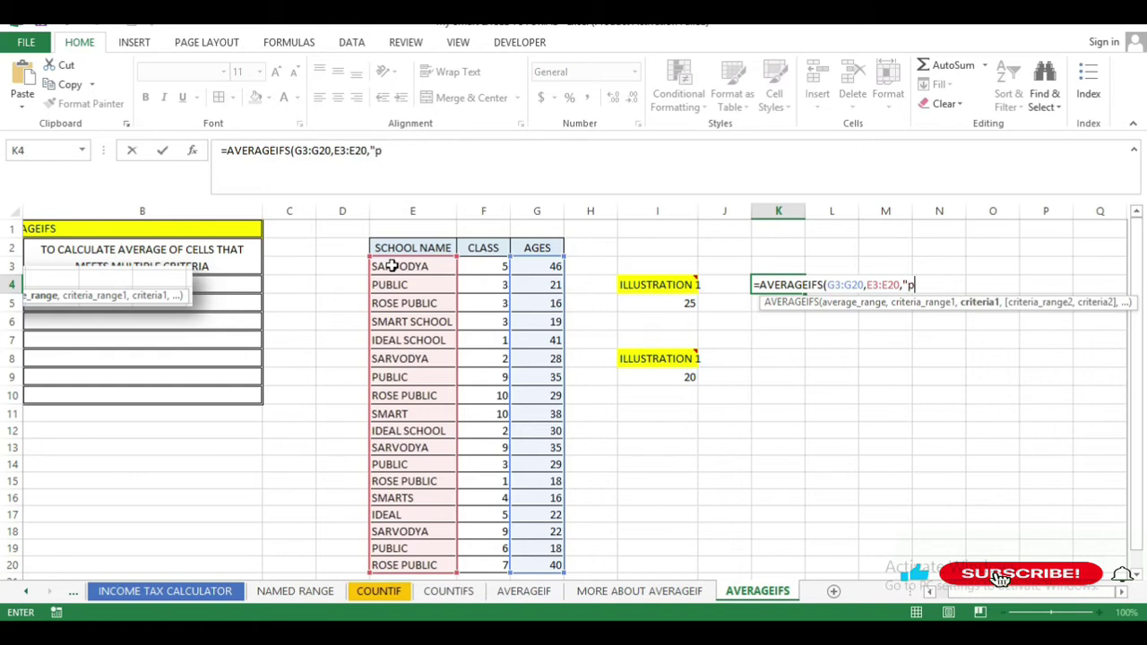
pyautogui.write('blic')
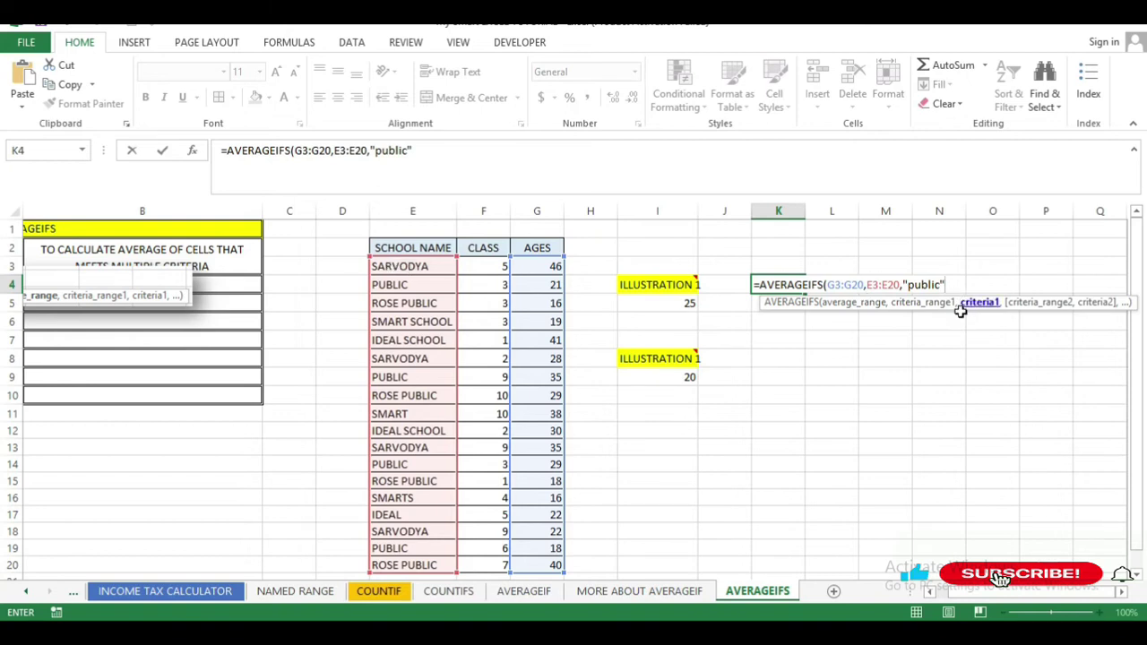
# - Add the CLASS values in F3:F20 as the second criteria range with criterion 3, and complete the formula
pyautogui.write(',')
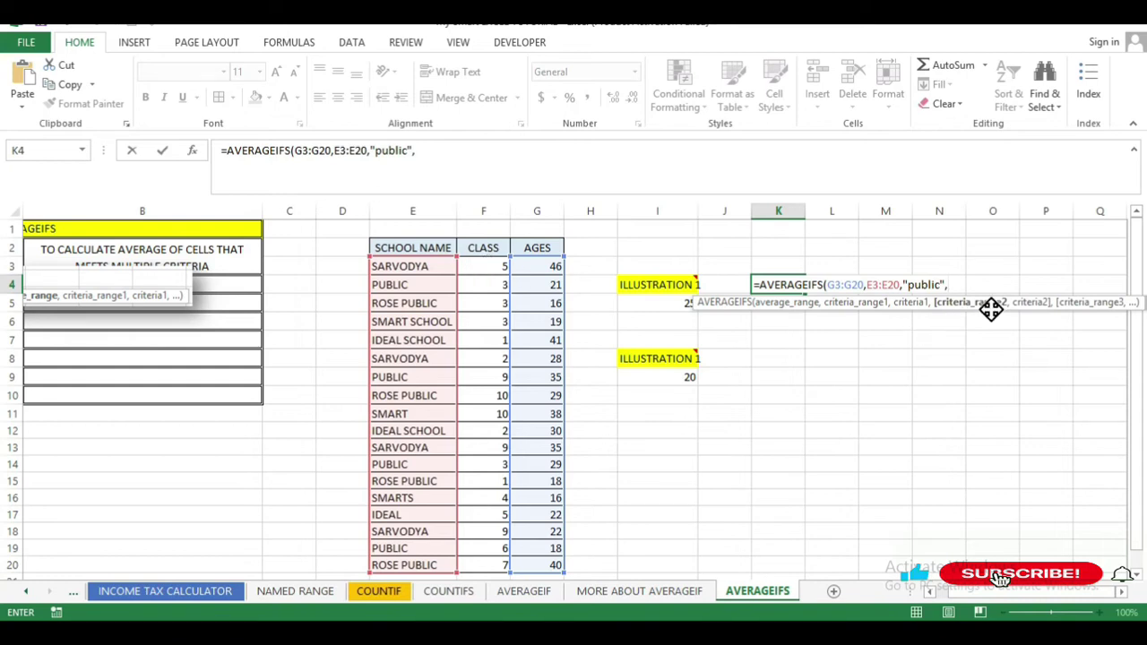
pyautogui.click(492, 265)
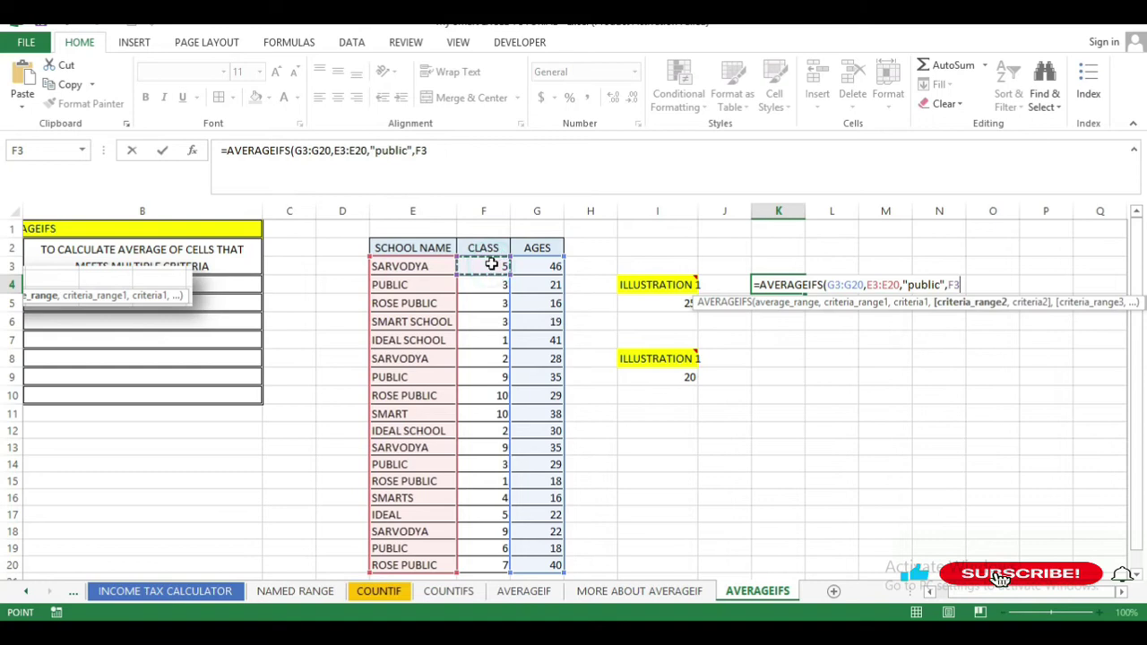
pyautogui.hotkey('ctrl', 'shift', 'Down')
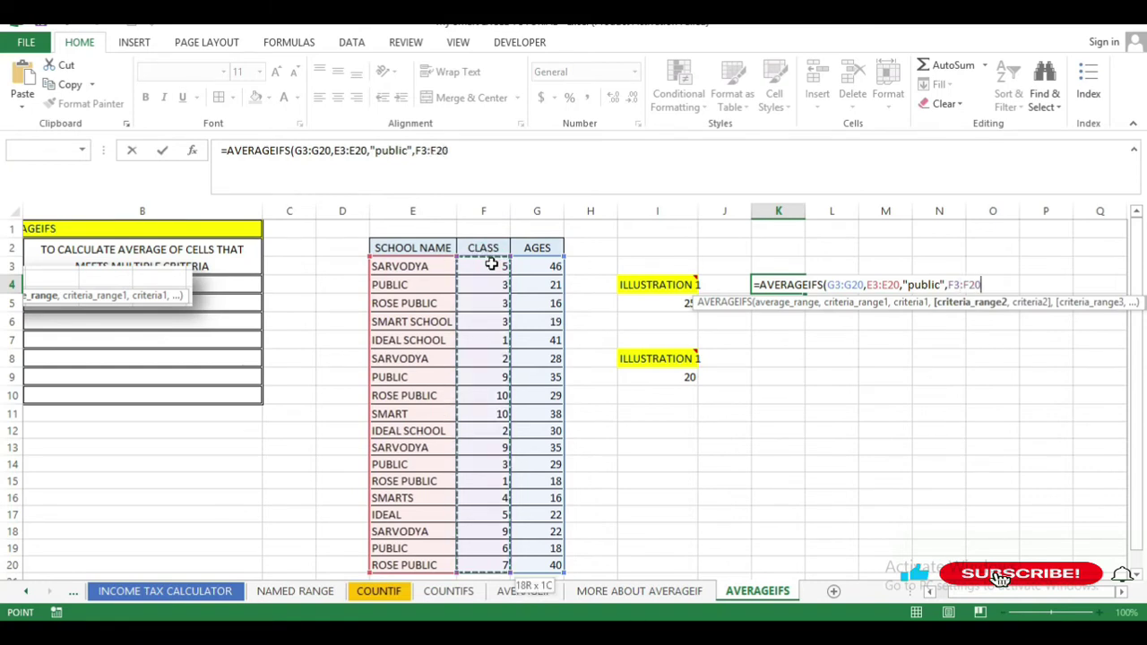
pyautogui.write(',')
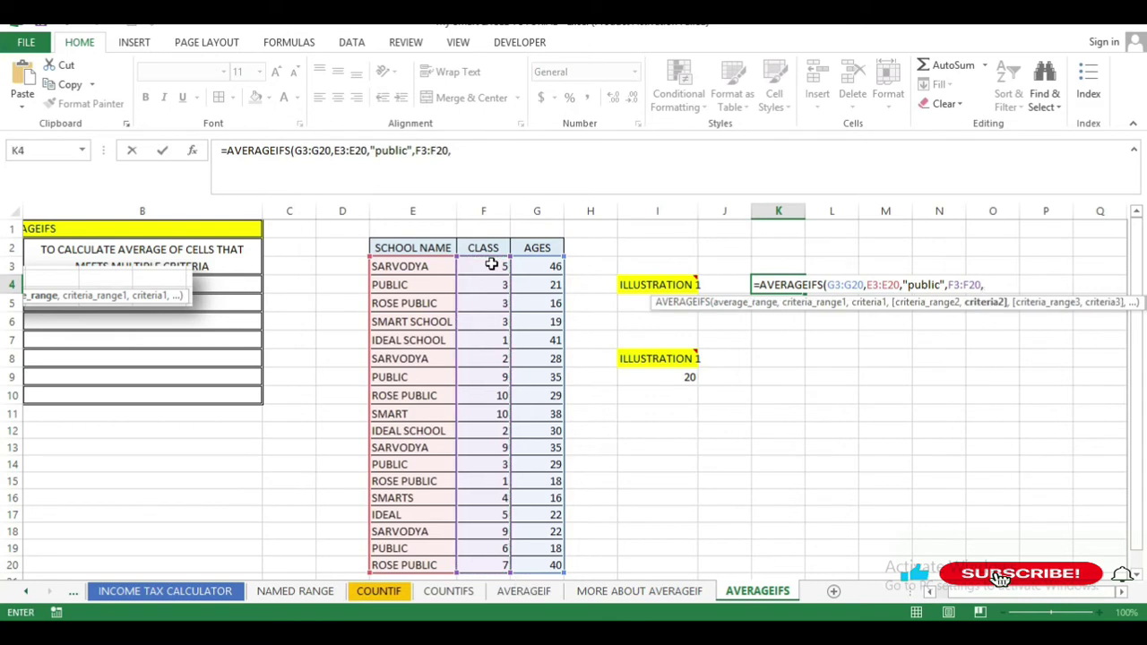
pyautogui.write('3')
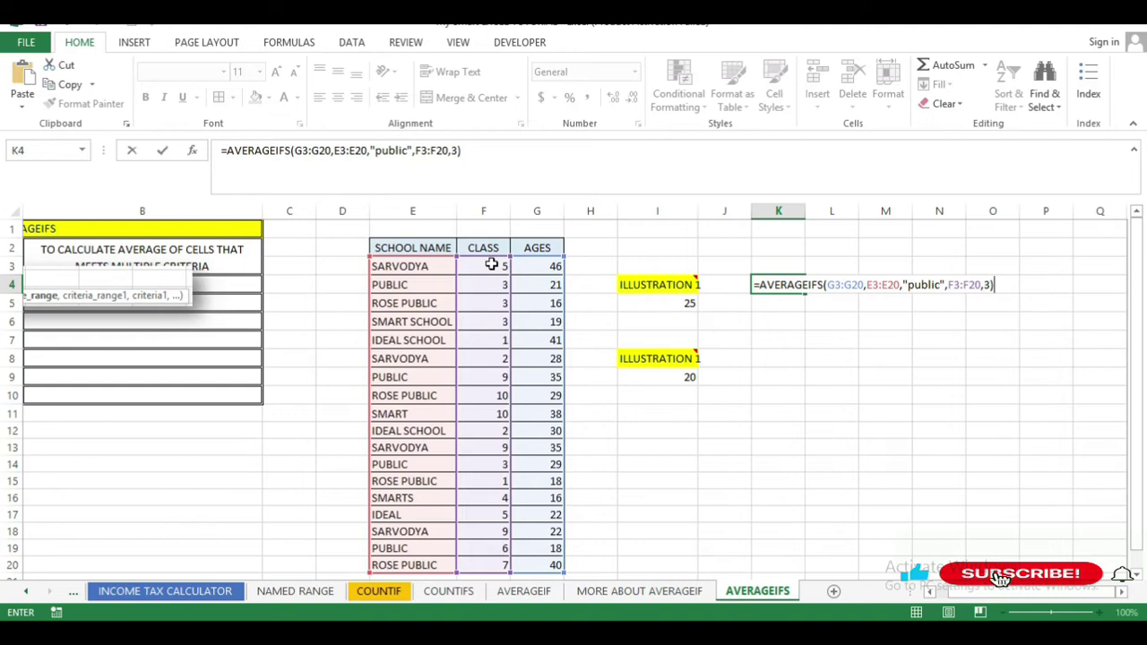
pyautogui.press('Return')
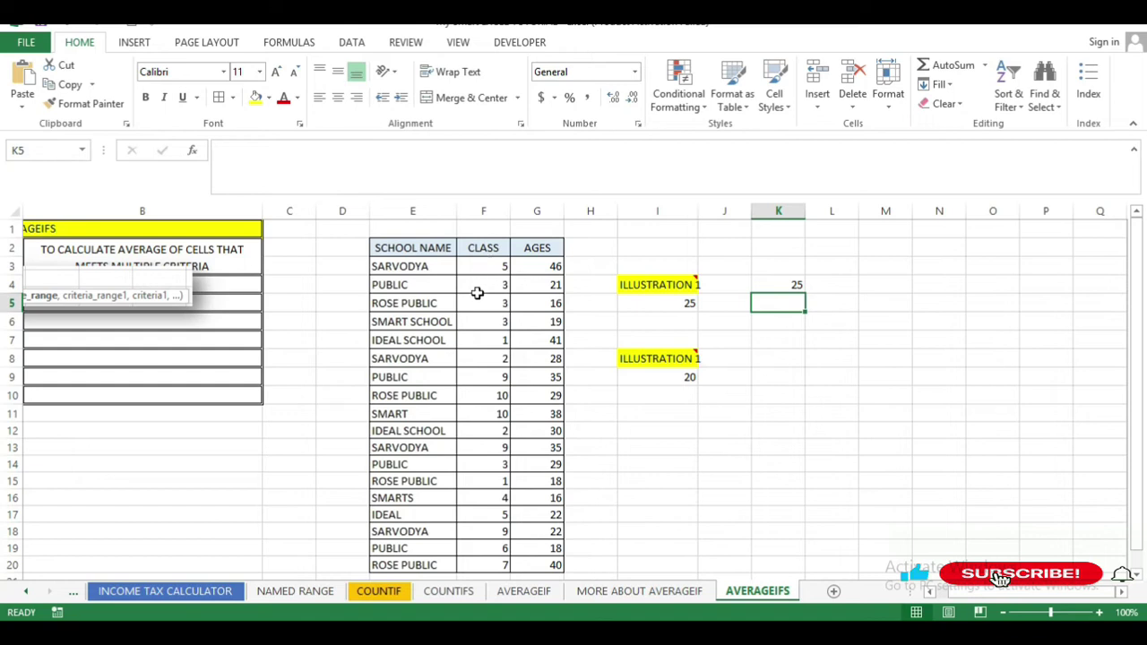
# - Compare the first PUBLIC record in row 4 with the AVERAGEIFS formula in K4
pyautogui.click(401, 288)
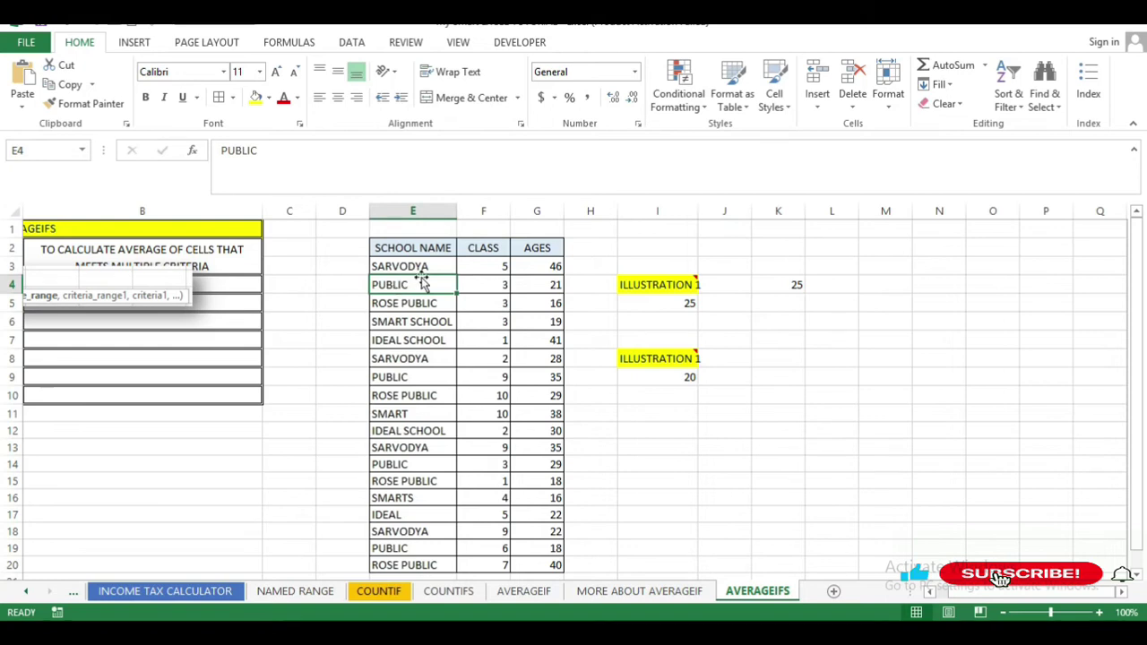
pyautogui.click(772, 285)
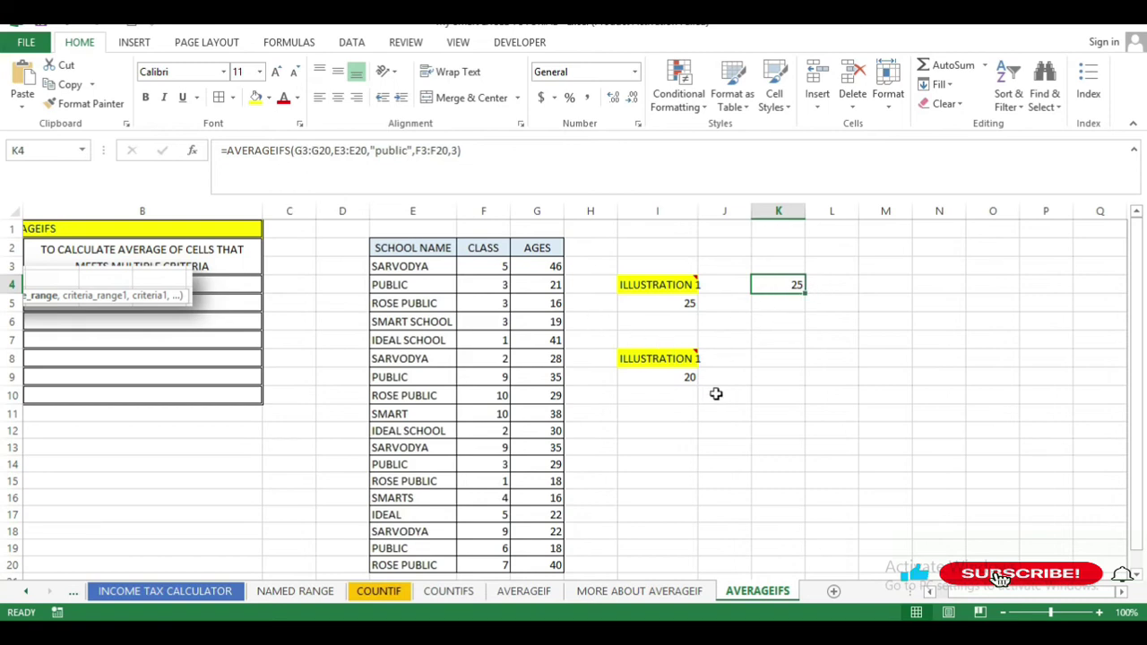
pyautogui.click(771, 308)
pyautogui.click(776, 284)
# - Outline the first PUBLIC class 3 record in E4:G4 with an outside border
pyautogui.moveTo(404, 285); pyautogui.dragTo(530, 293)
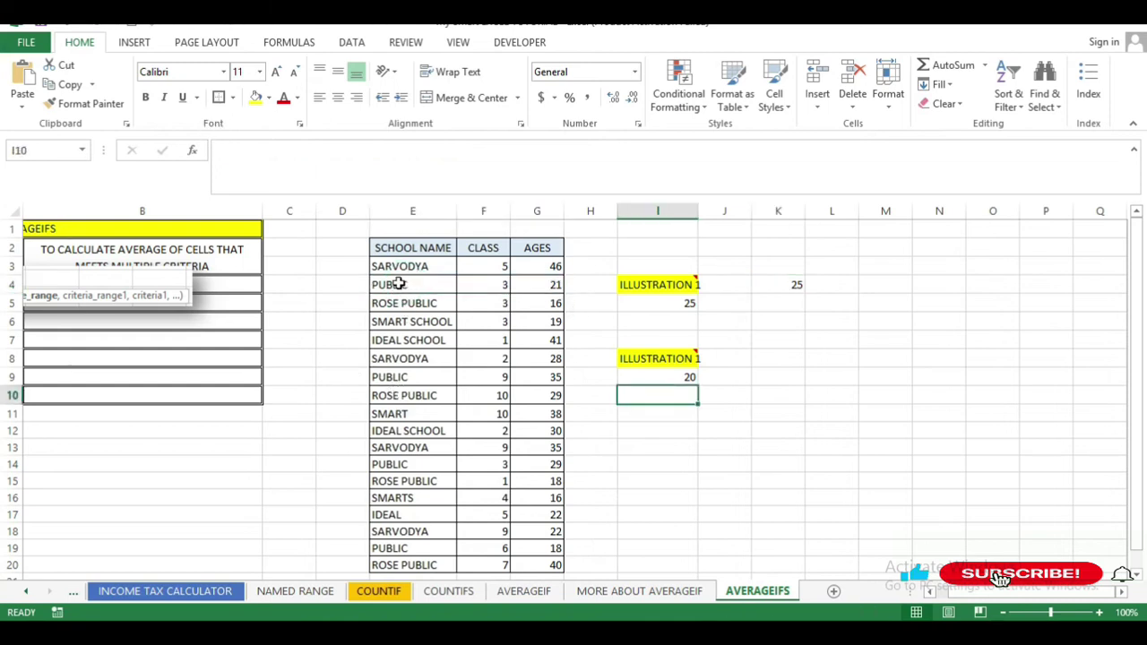
pyautogui.moveTo(392, 284); pyautogui.dragTo(531, 284)
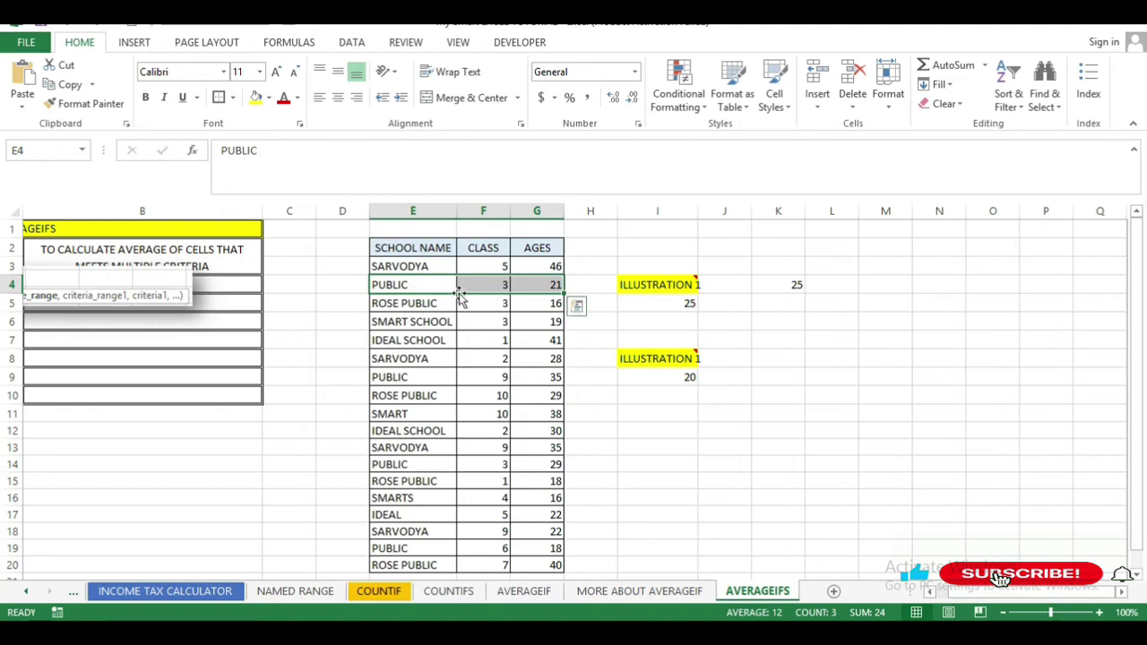
pyautogui.moveTo(443, 284); pyautogui.dragTo(543, 284)
pyautogui.click(224, 96)
pyautogui.click(691, 412)
# - Change the font colour of the age in G4 to red
pyautogui.click(543, 282)
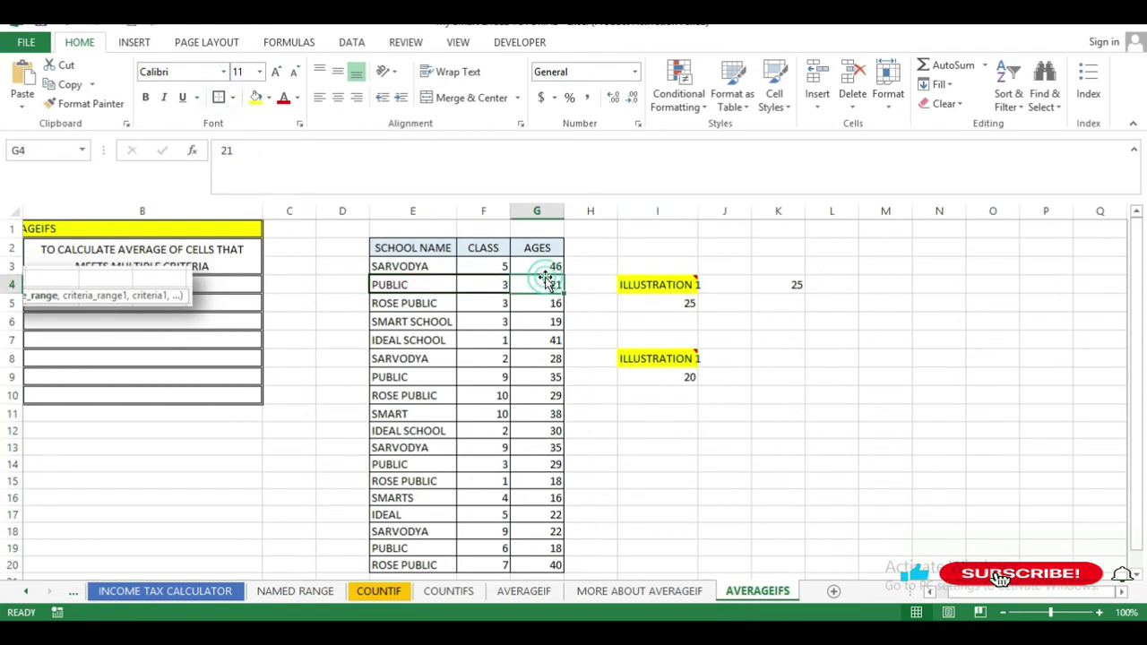
pyautogui.click(283, 97)
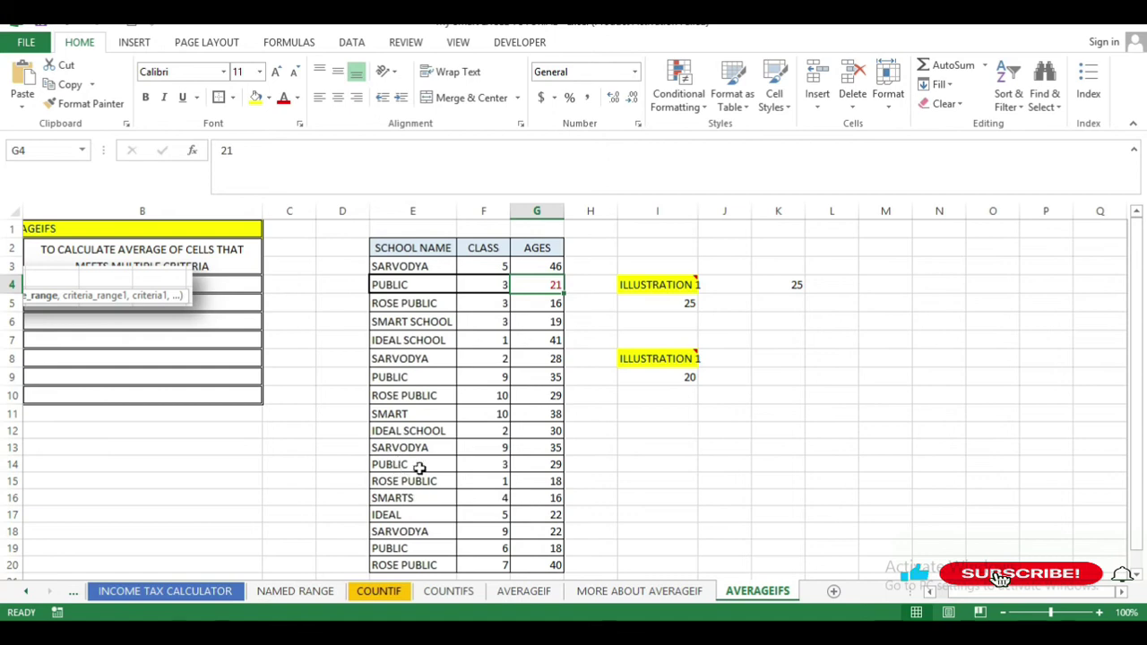
pyautogui.scroll(-1, 462, 456)
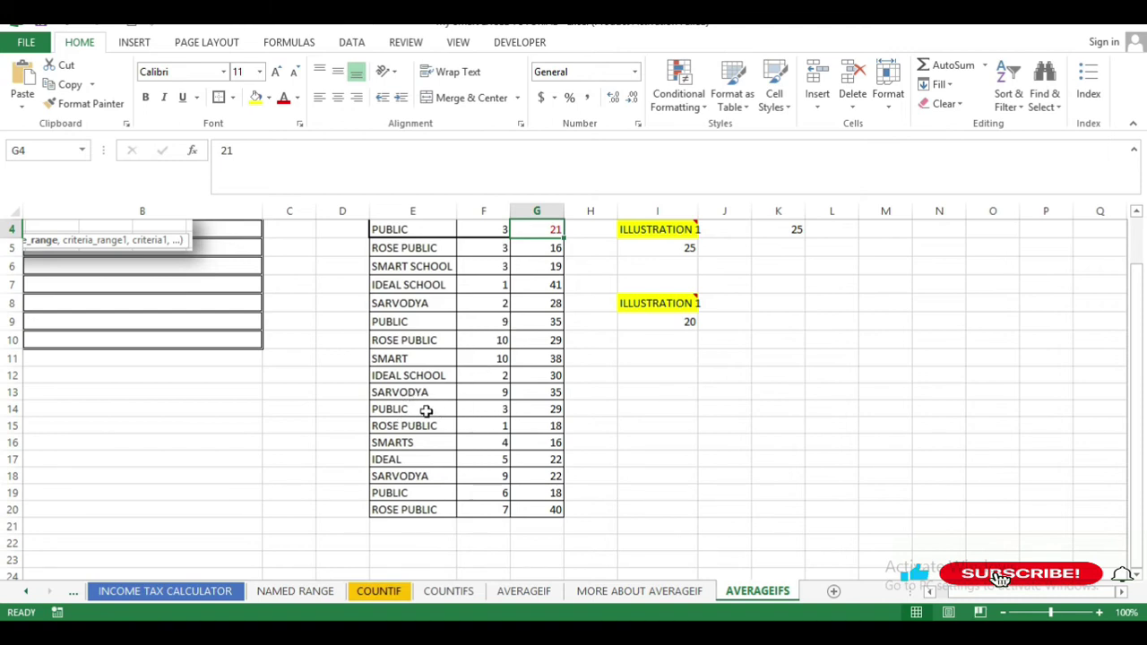
# - Outline the second PUBLIC class 3 record in E14:G14 with an outside border
pyautogui.moveTo(427, 409); pyautogui.dragTo(538, 408)
pyautogui.click(215, 99)
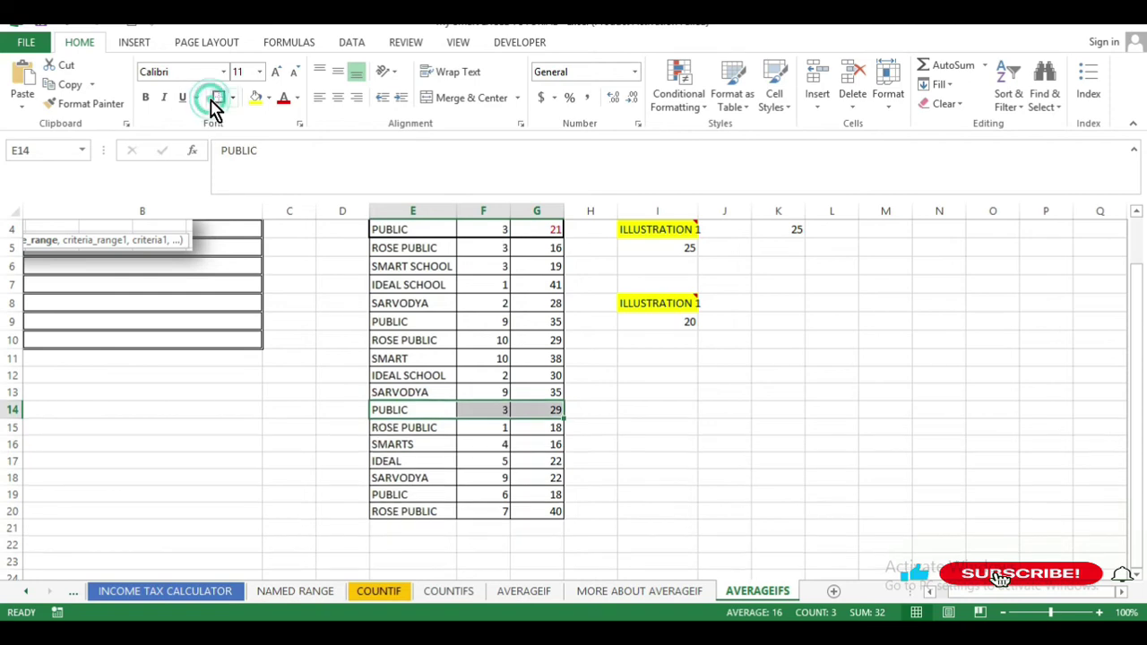
pyautogui.click(723, 391)
pyautogui.scroll(1, 728, 447)
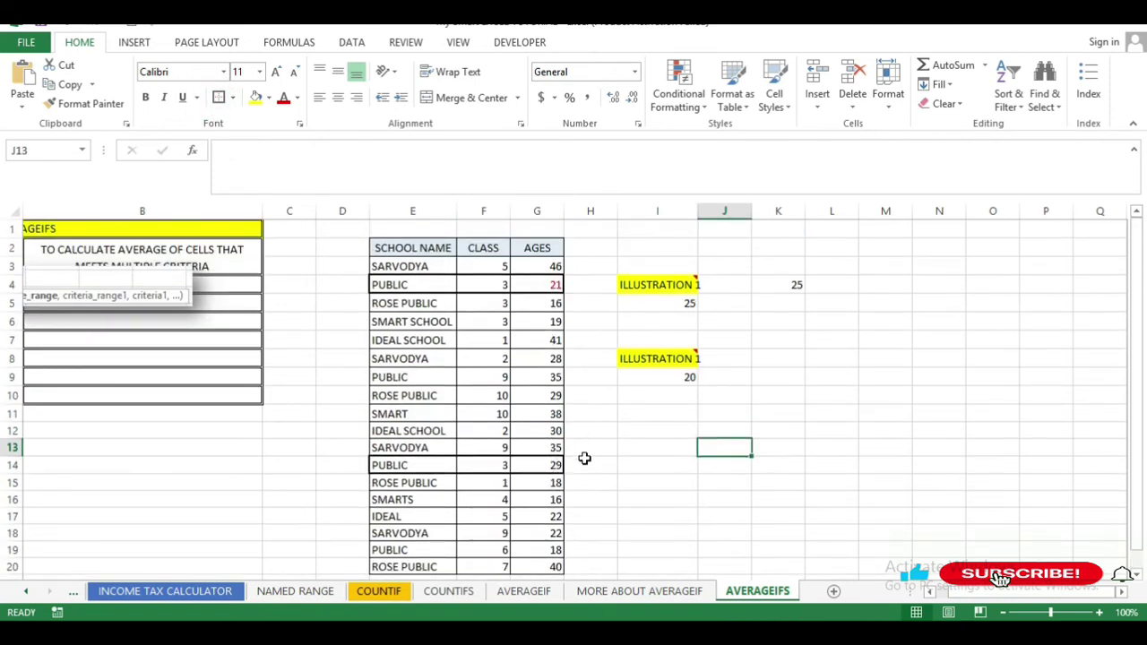
pyautogui.scroll(-1, 602, 450)
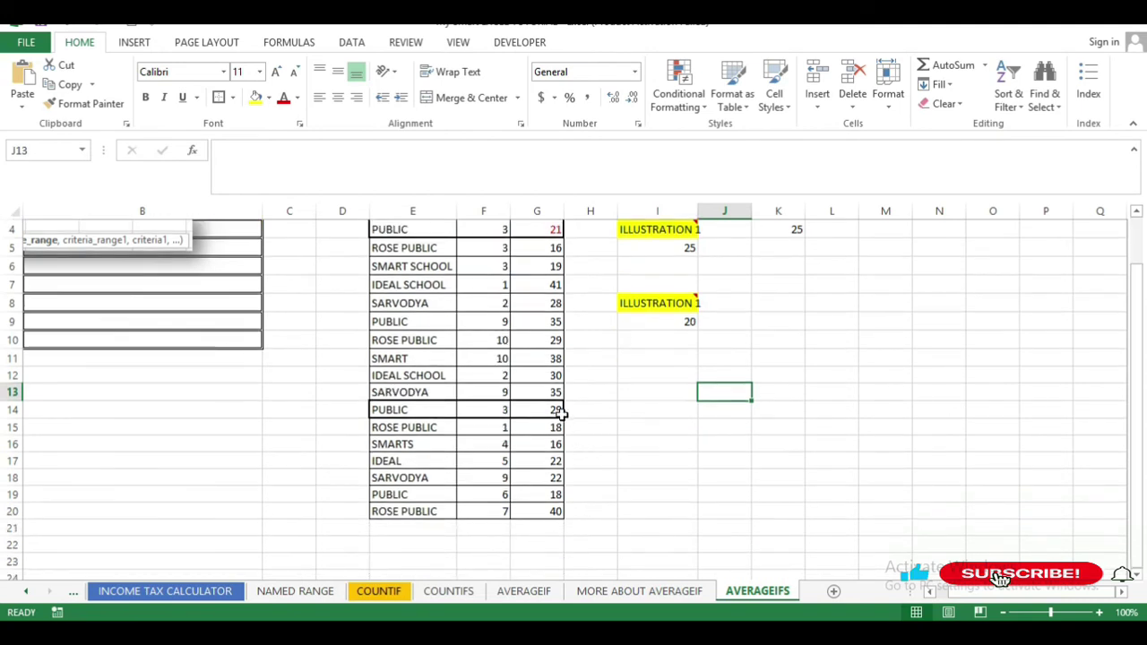
pyautogui.scroll(1, 560, 414)
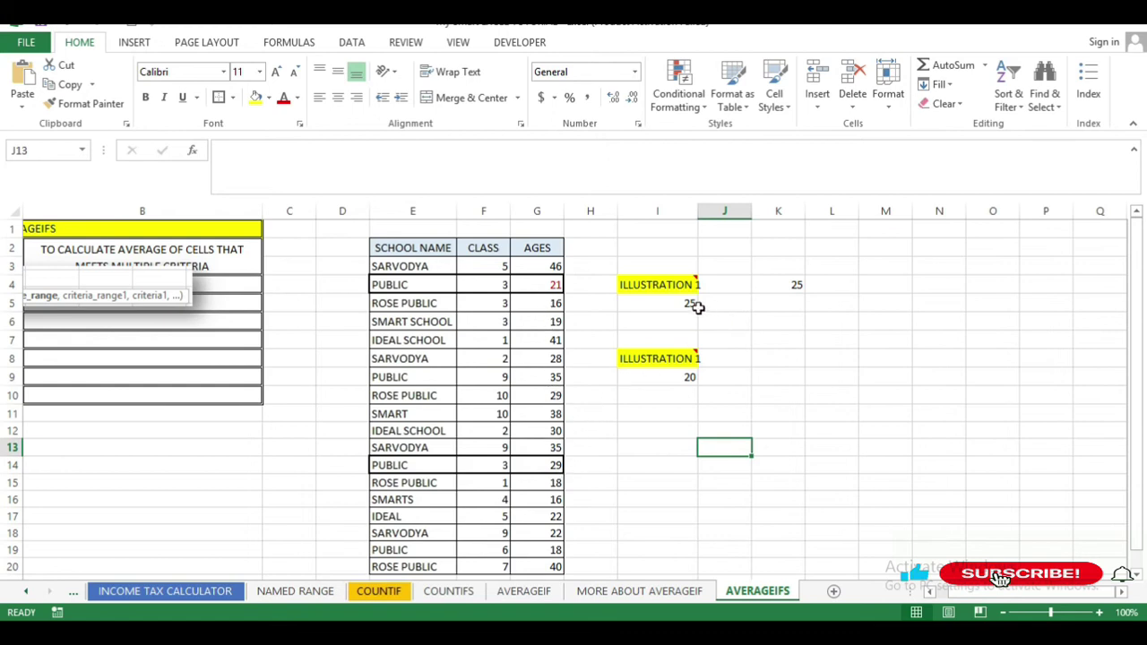
pyautogui.click(670, 448)
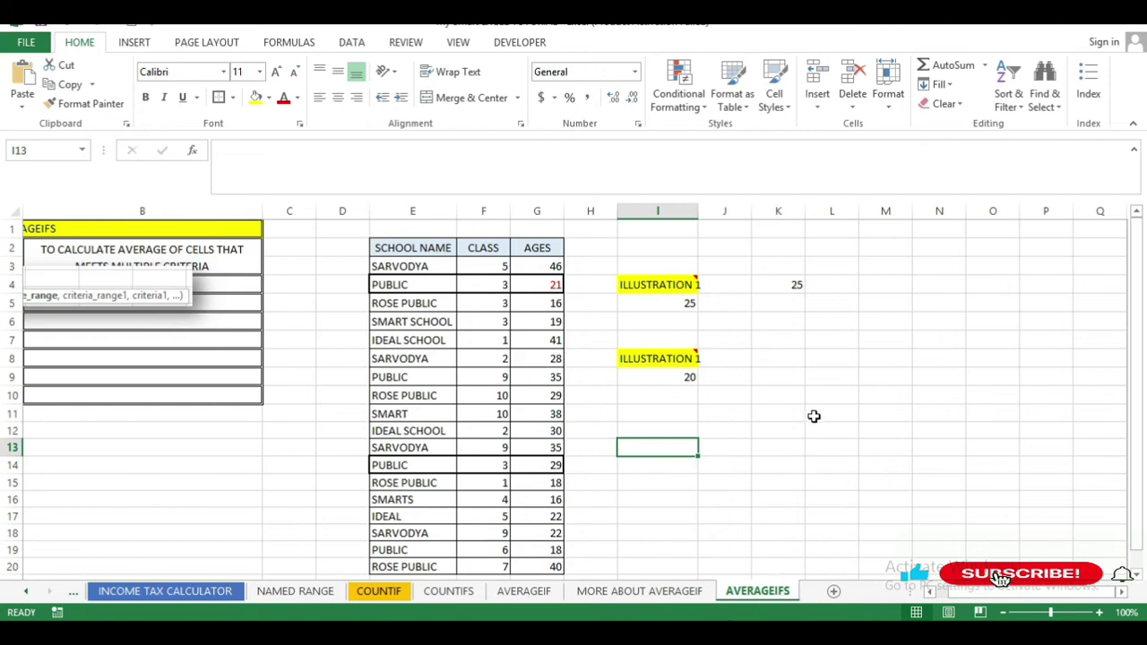
# - Read the comment on the second illustration in I8 and examine the AGES column and the formula in I9
pyautogui.moveTo(666, 359)
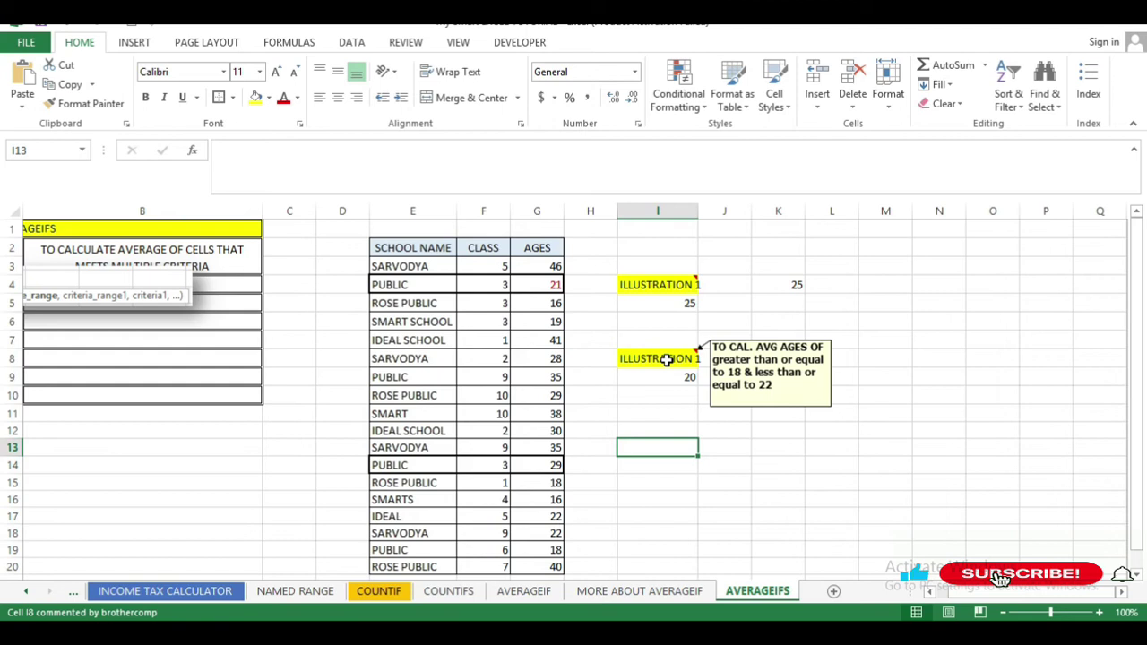
pyautogui.click(544, 268)
pyautogui.moveTo(545, 274); pyautogui.dragTo(548, 464)
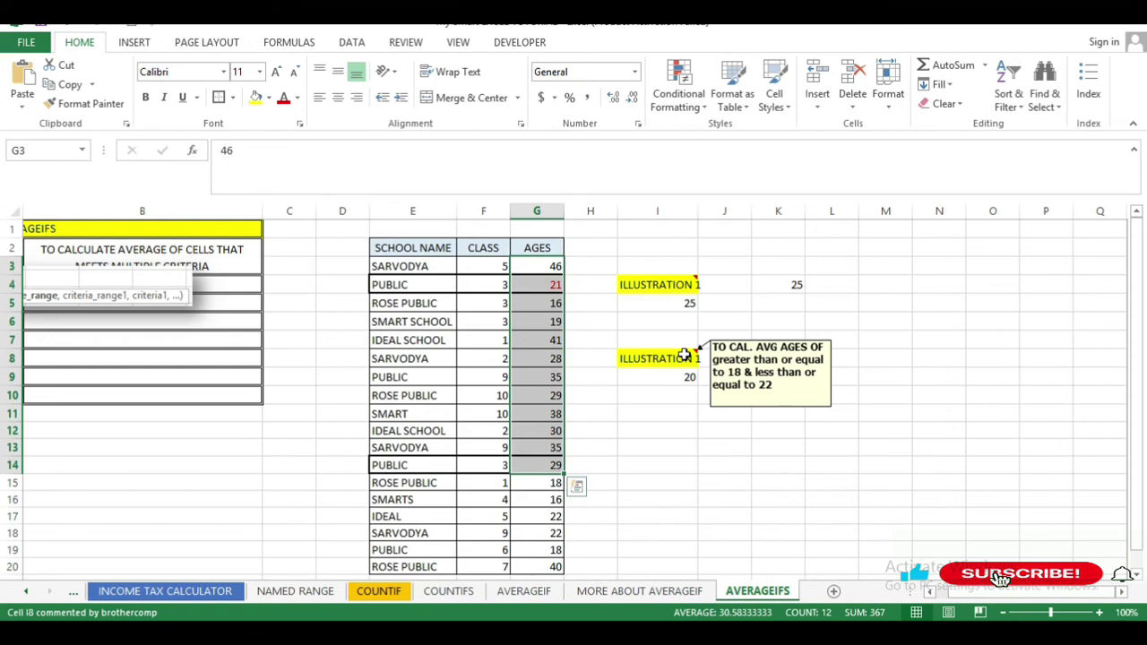
pyautogui.click(686, 445)
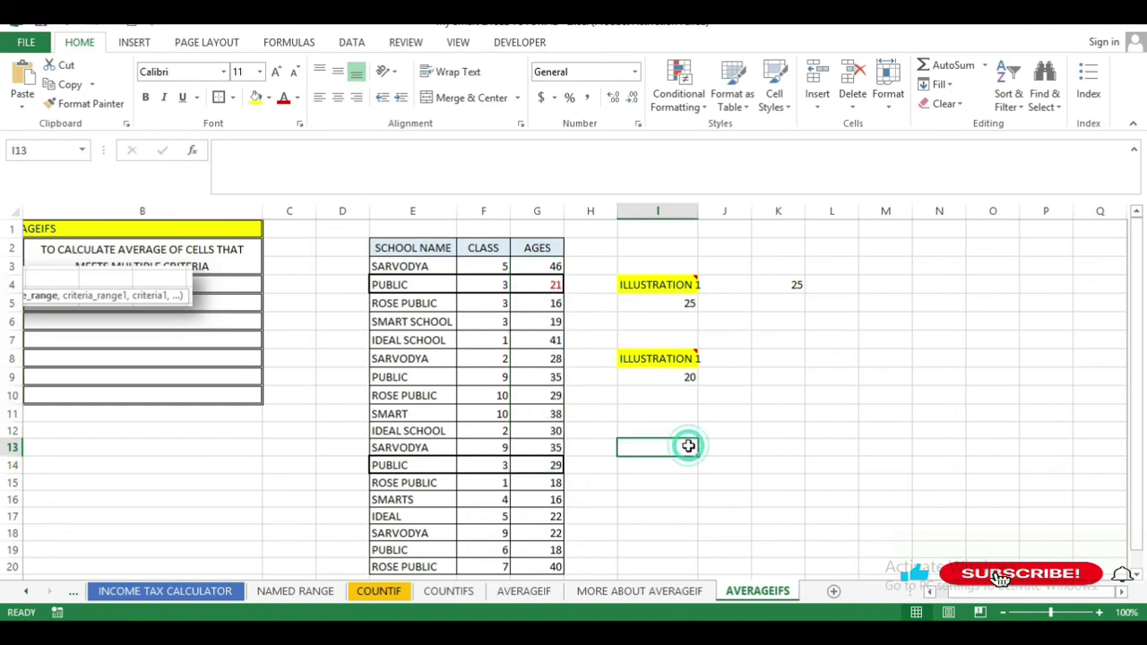
pyautogui.click(682, 378)
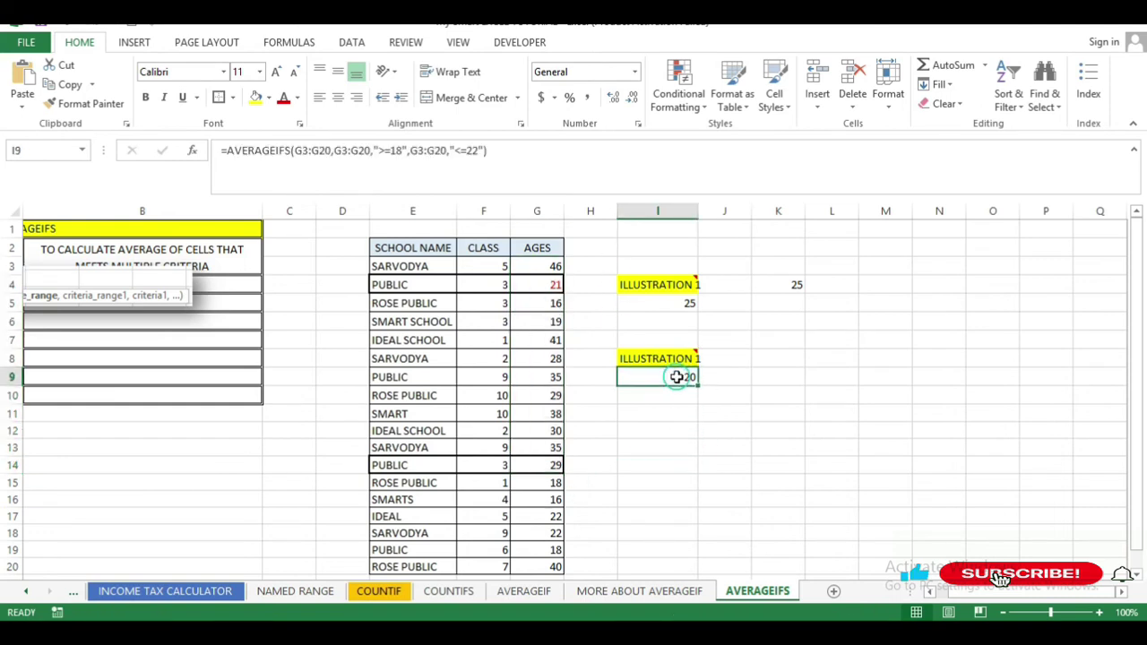
pyautogui.click(740, 385)
pyautogui.write('=')
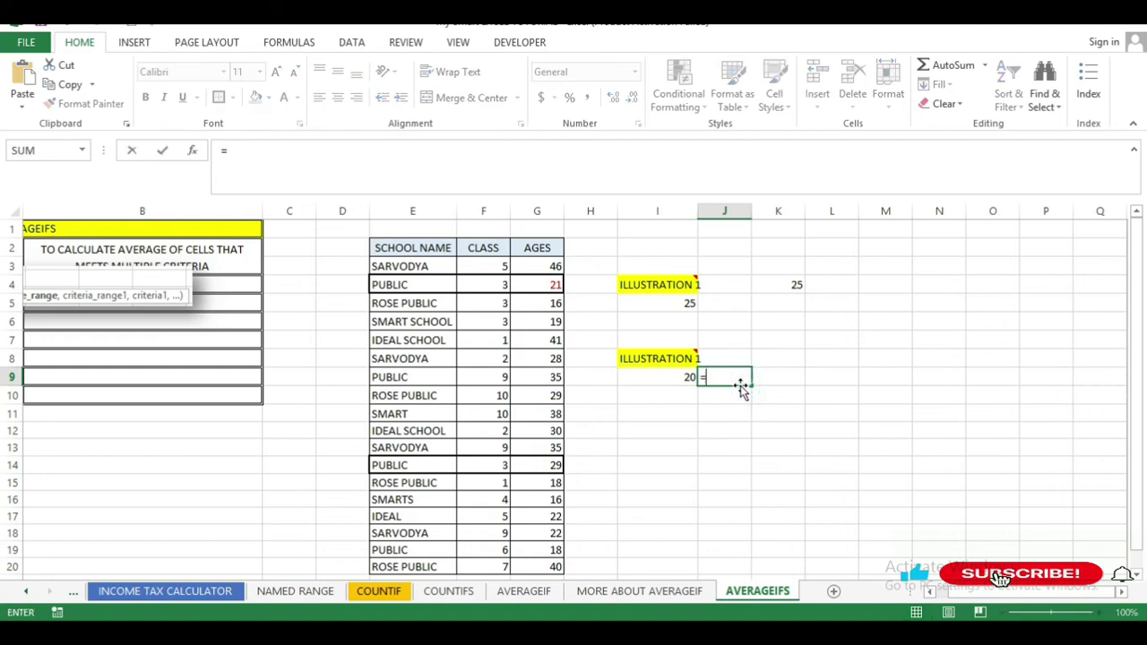
pyautogui.press('BackSpace')
pyautogui.click(745, 410)
# - Start an AVERAGEIFS formula in L9 with the ages in G3:G20 as the average range
pyautogui.click(835, 380)
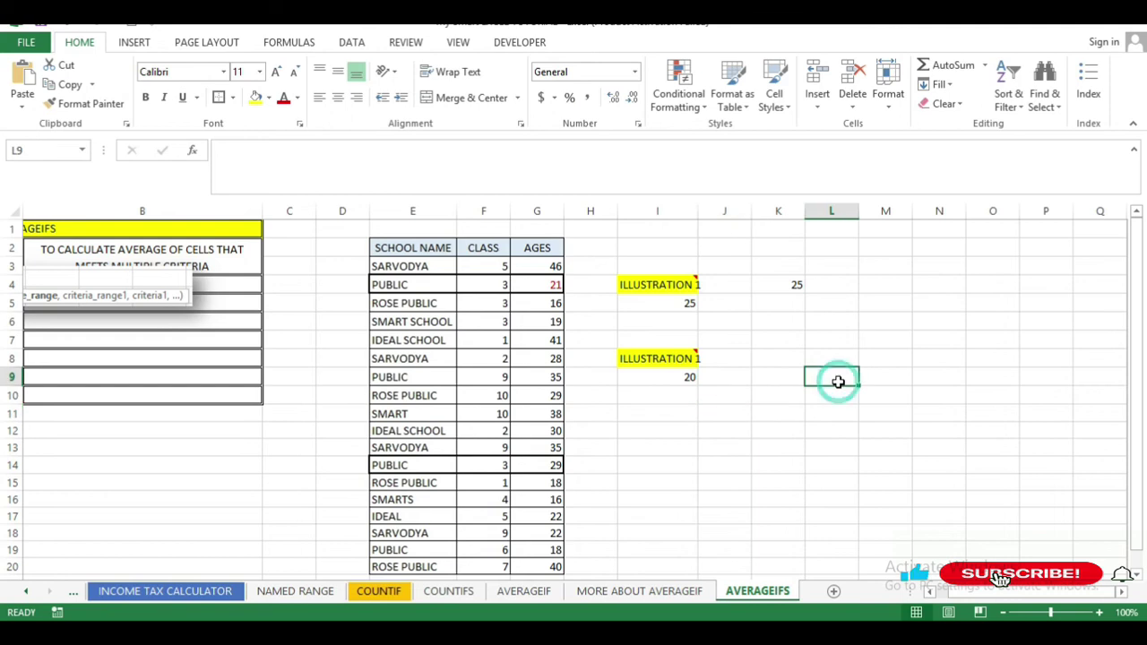
pyautogui.write('=')
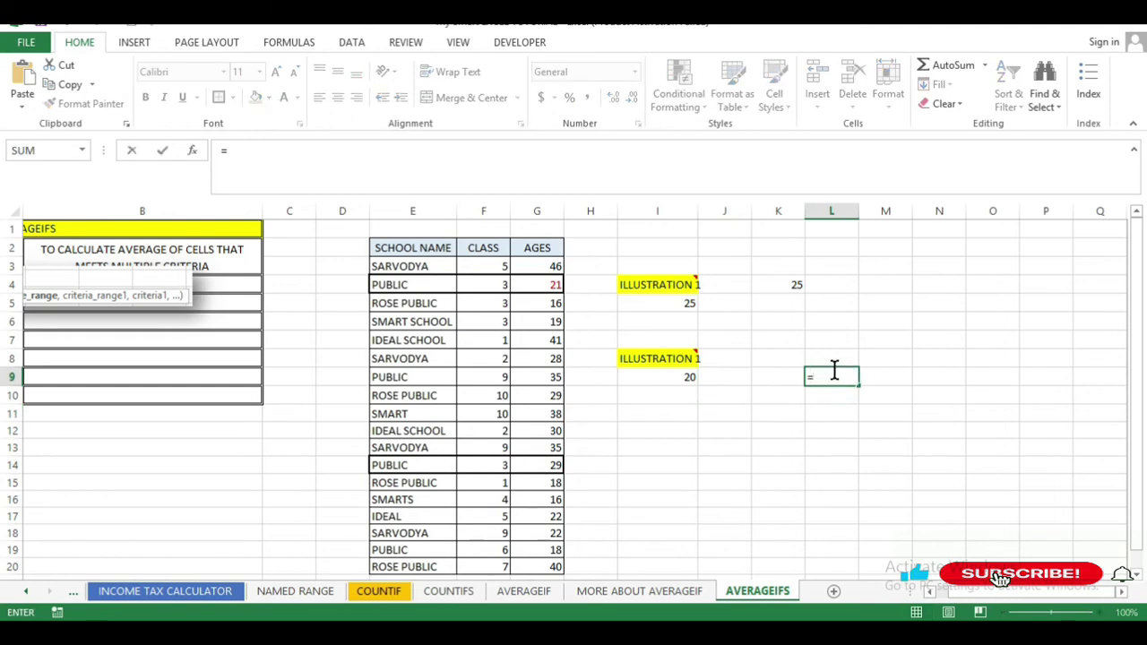
pyautogui.write('aver')
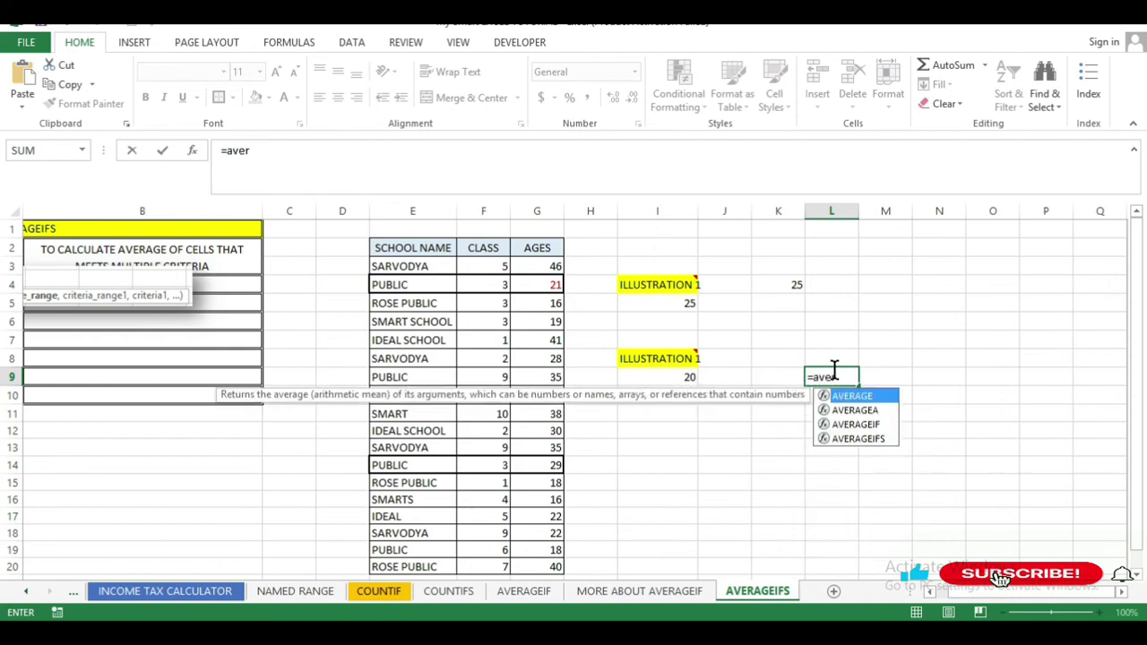
pyautogui.doubleClick(850, 438)
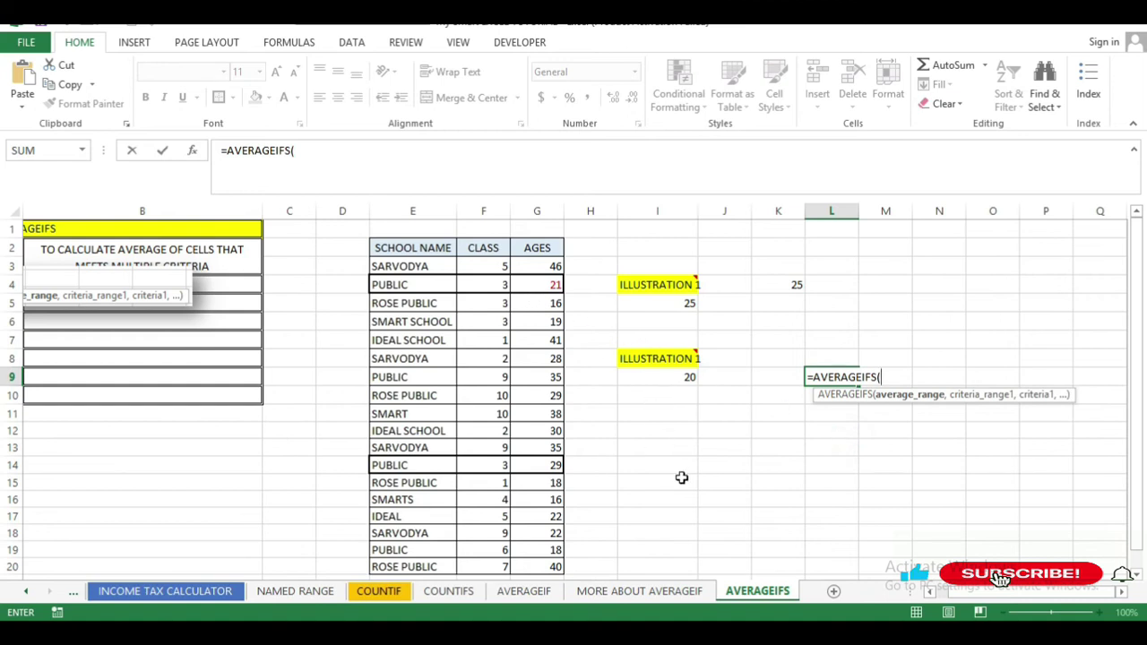
pyautogui.click(546, 267)
pyautogui.moveTo(546, 267); pyautogui.dragTo(550, 490)
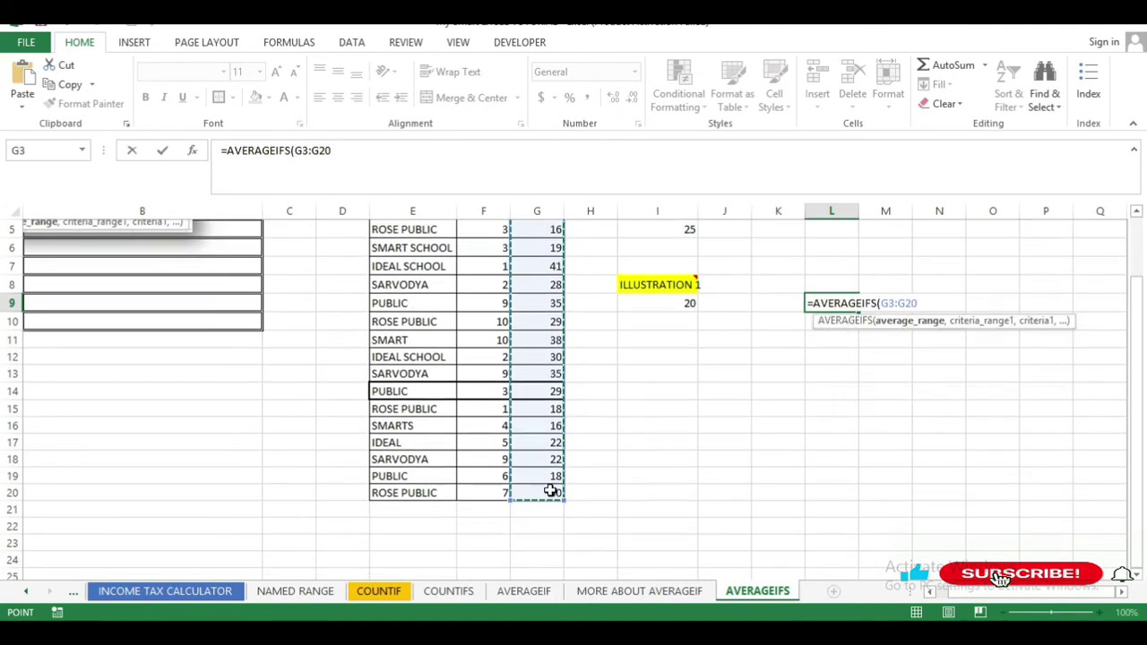
pyautogui.write(',')
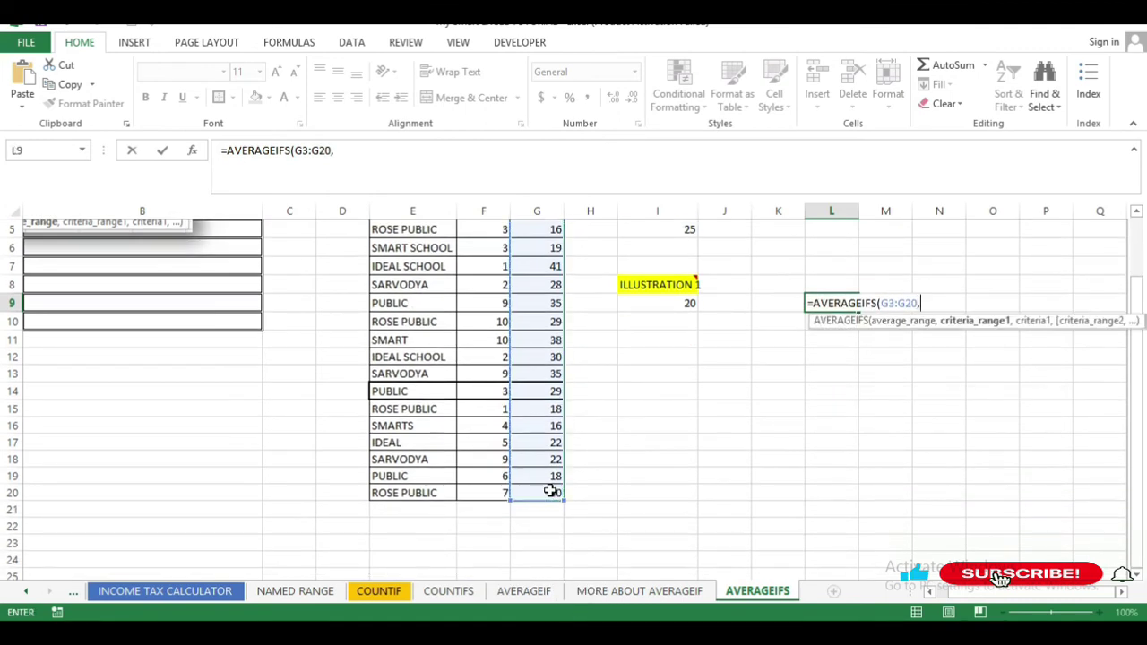
# - Add G3:G20 as the first criteria range with the criterion ">=18", following the comment on I8
pyautogui.scroll(2, 643, 460)
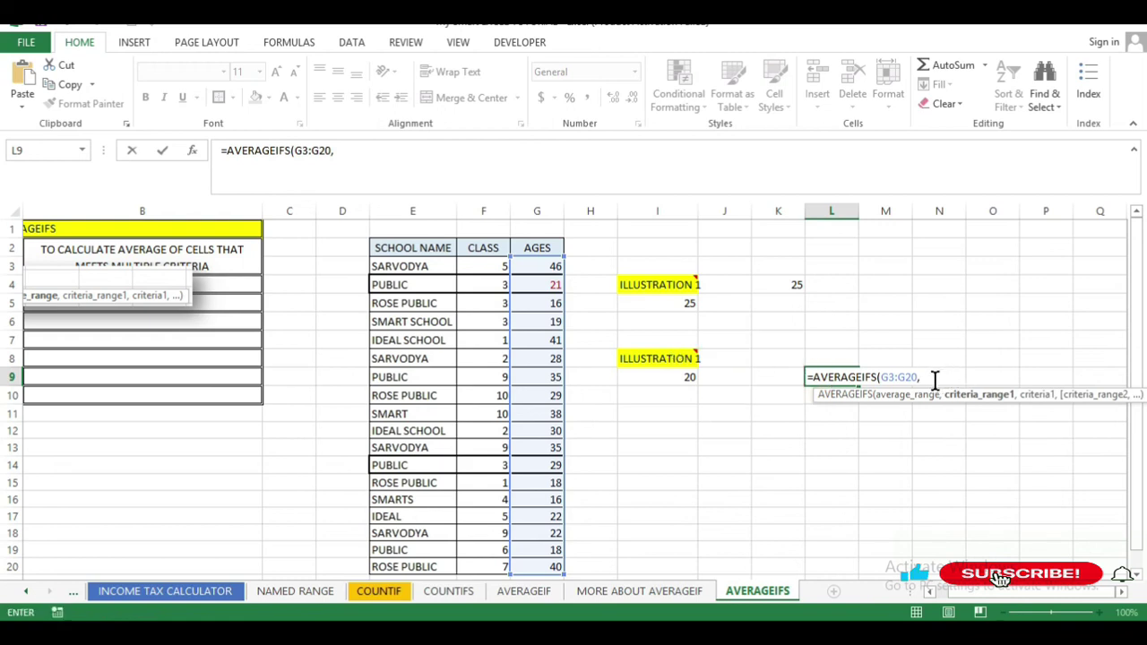
pyautogui.moveTo(525, 266); pyautogui.dragTo(545, 527)
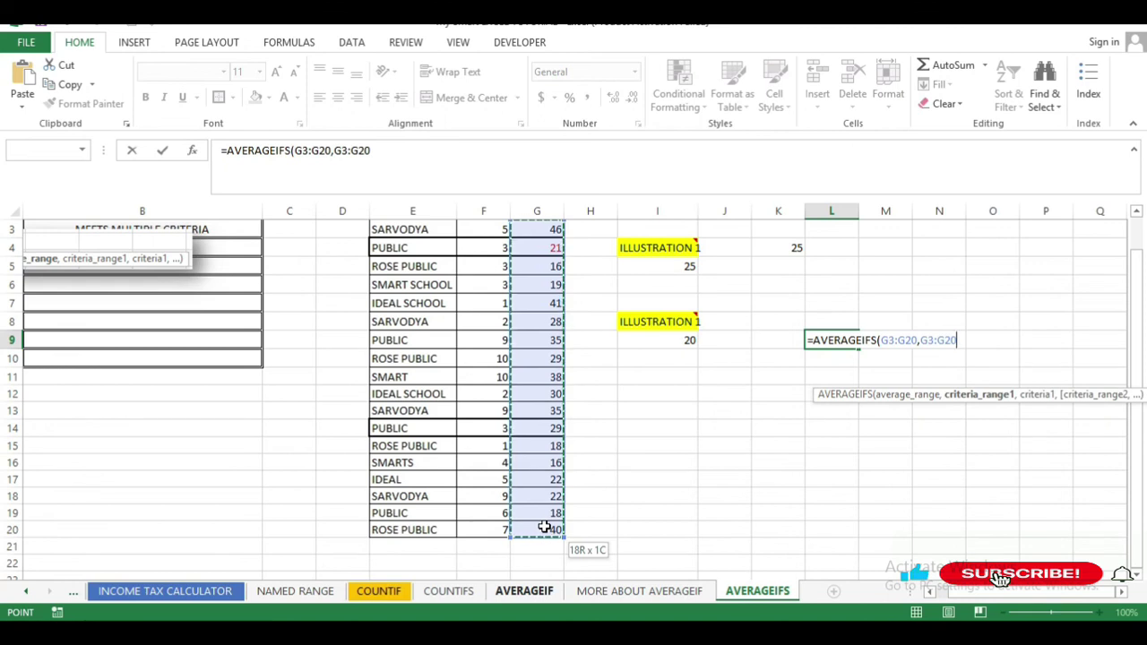
pyautogui.write(',')
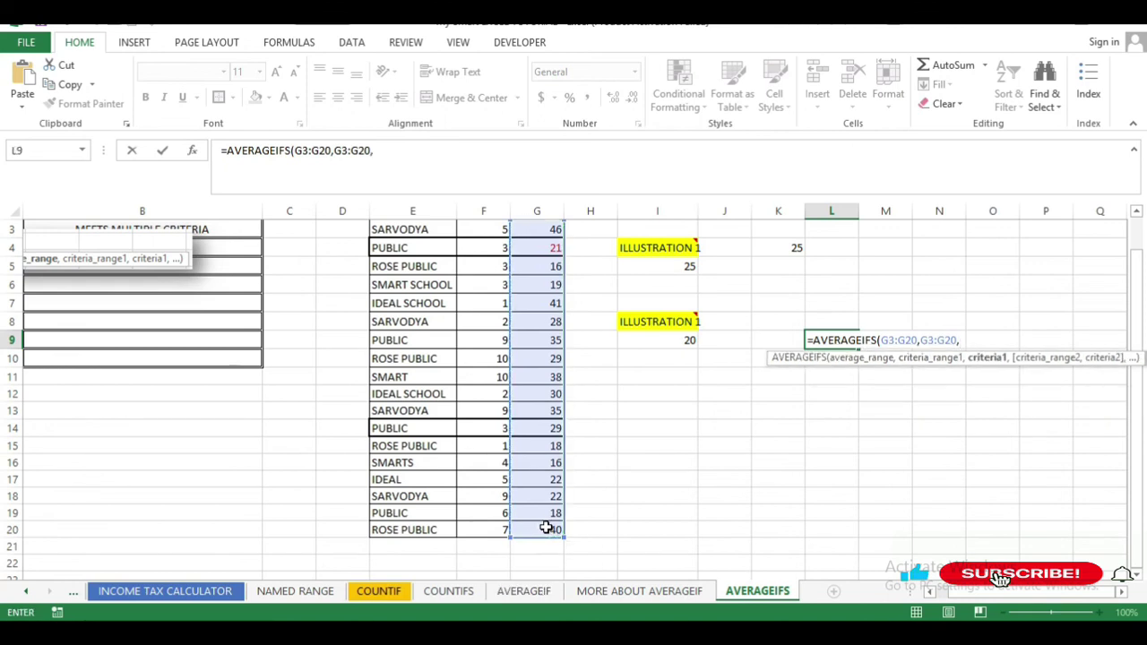
pyautogui.write('">=')
pyautogui.moveTo(667, 326)
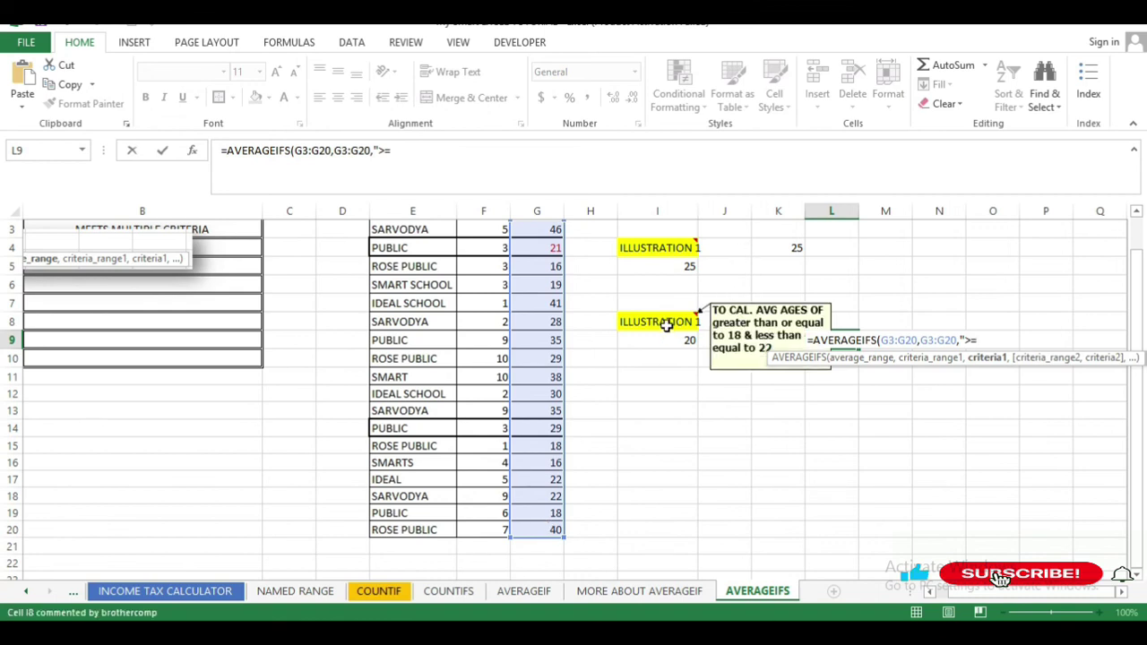
pyautogui.write('18",')
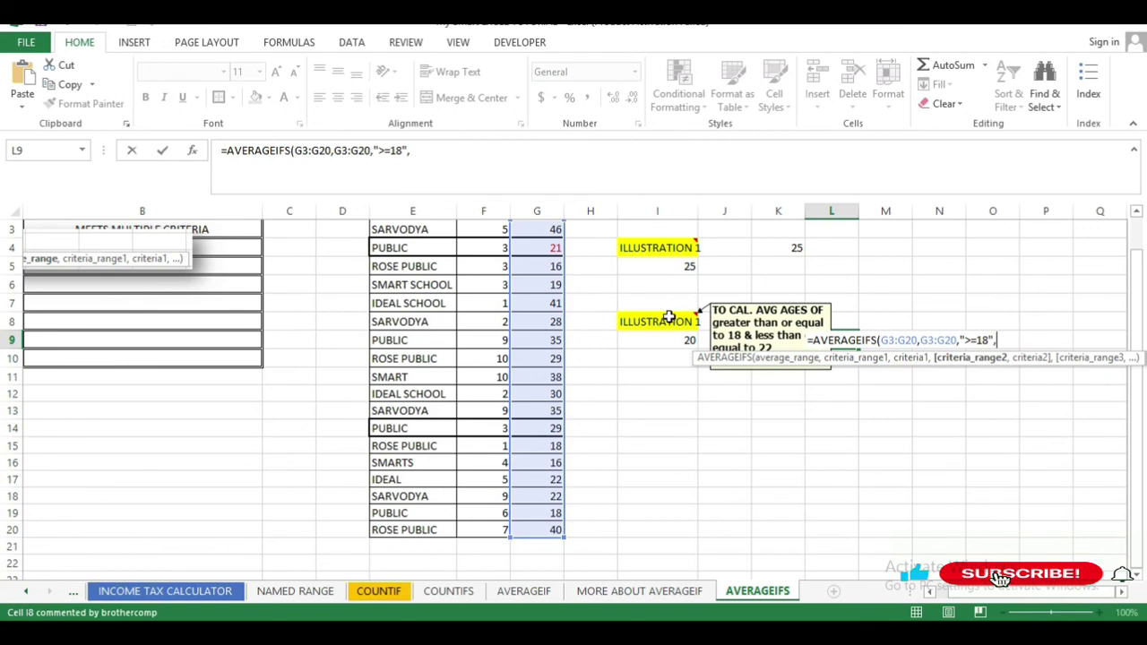
# - Add G3:G20 as the second criteria range with the criterion "<=22", and complete the formula
pyautogui.scroll(1, 577, 304)
pyautogui.moveTo(544, 266); pyautogui.dragTo(532, 509)
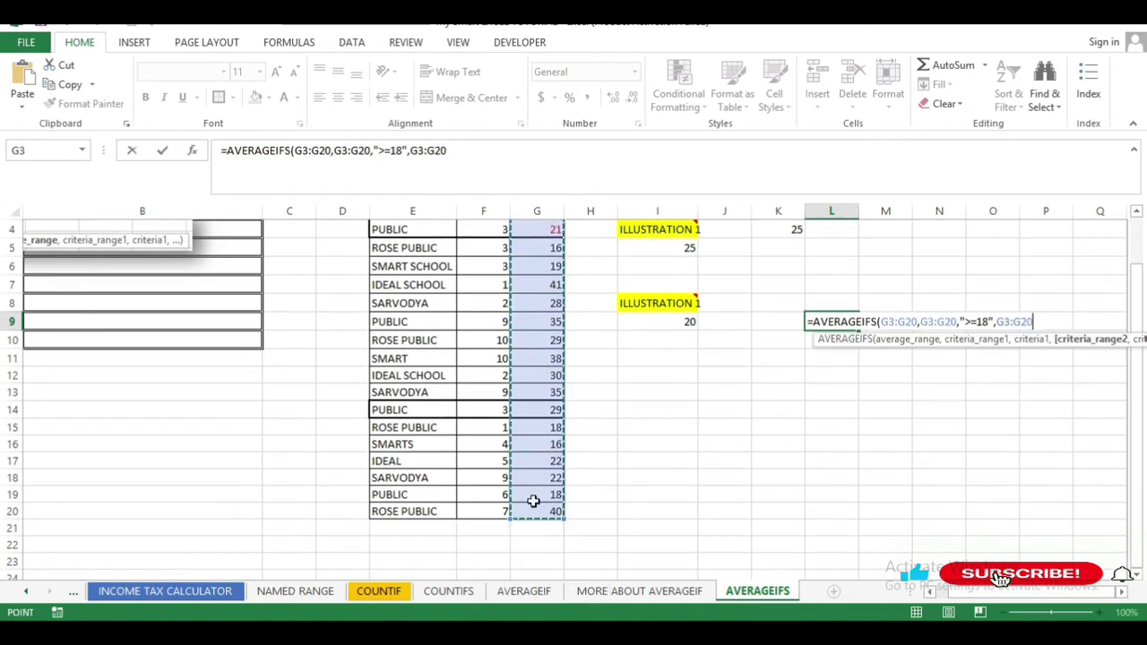
pyautogui.write(',')
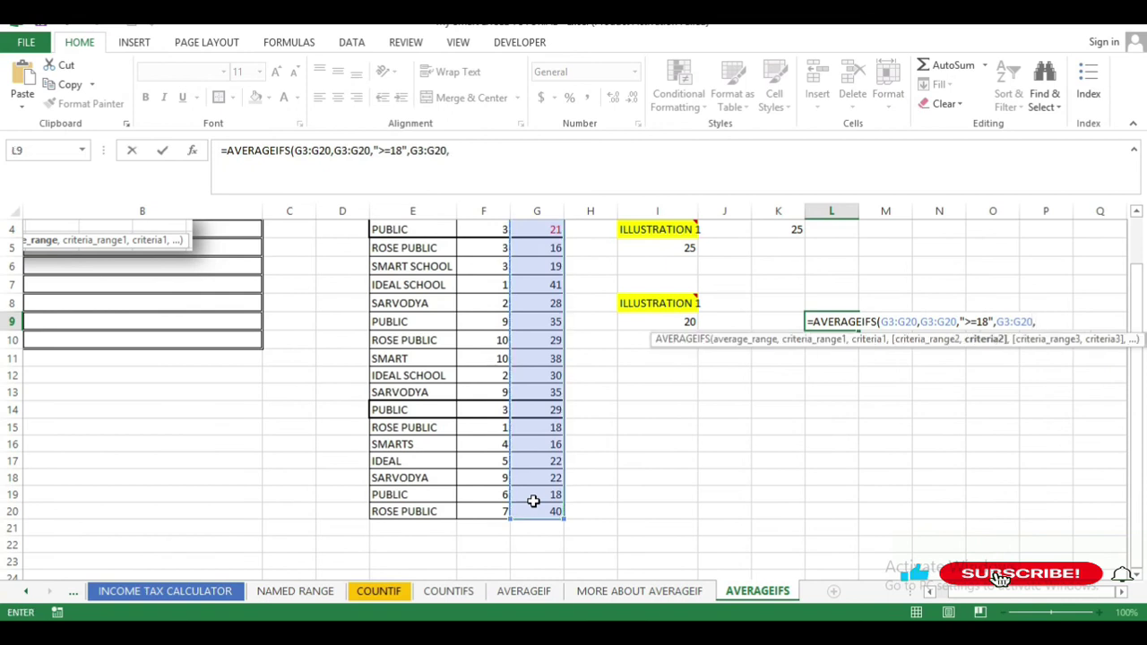
pyautogui.write('"<=22")')
pyautogui.press('Return')
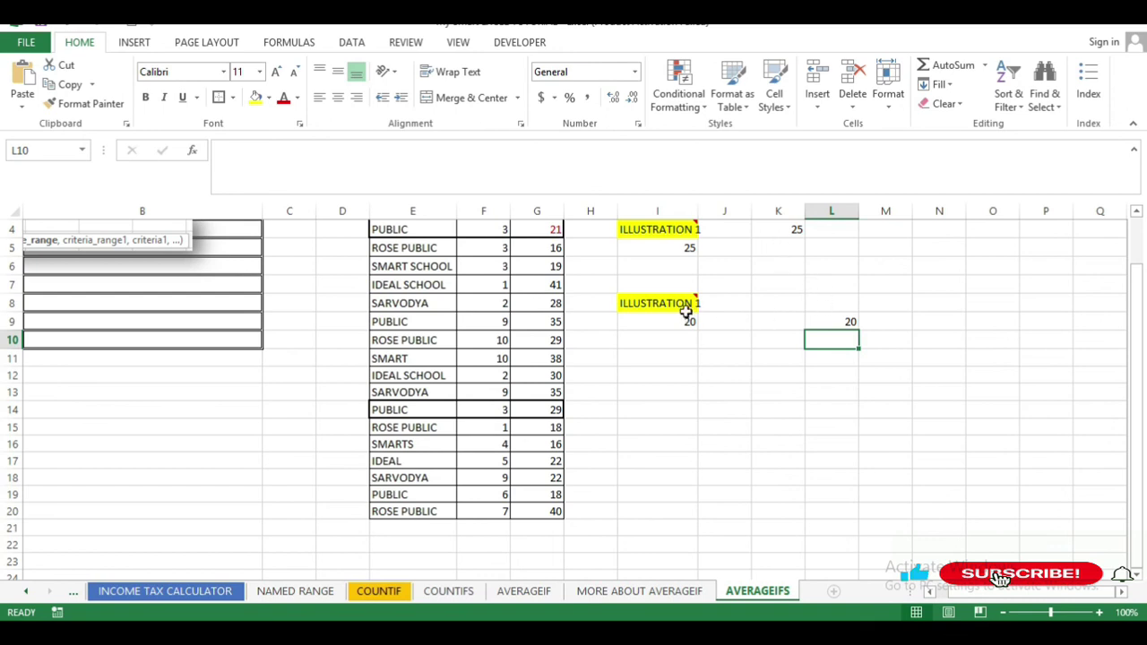
pyautogui.scroll(1, 704, 399)
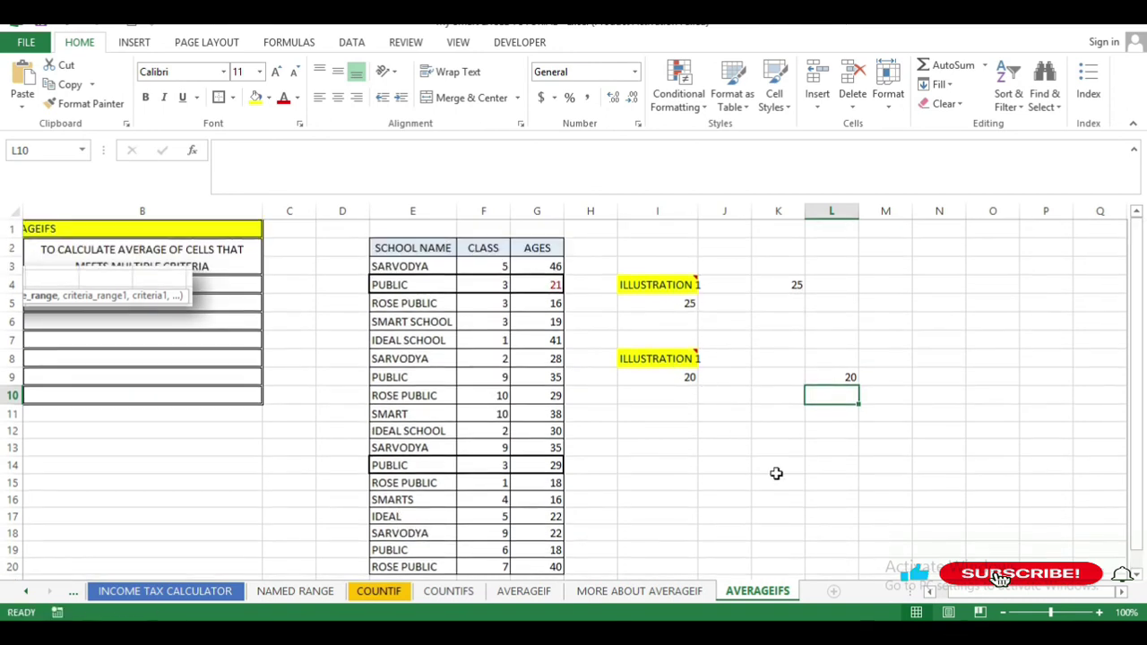
pyautogui.hscroll(-2, 298, 234)
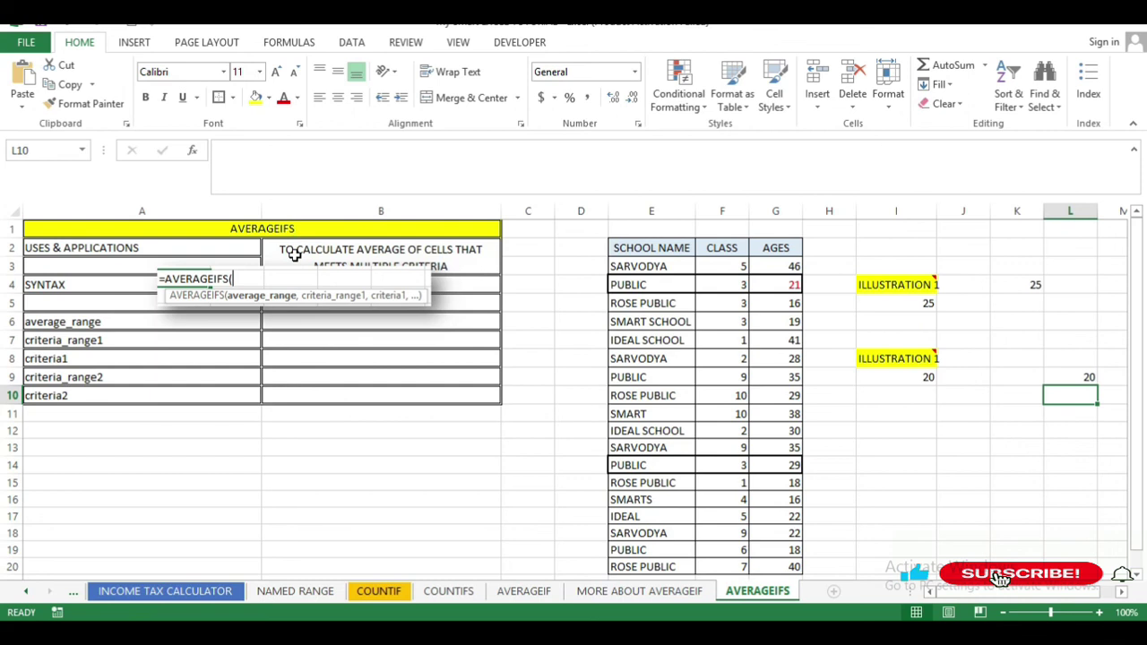